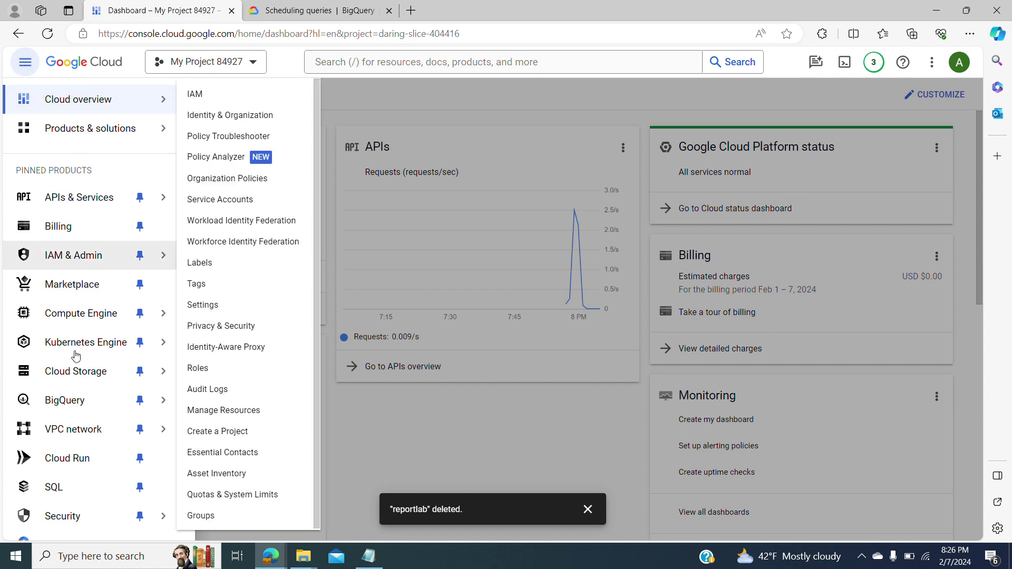
Open the demolab table of the detademolab dataset in BigQuery Studio and preview its rows
{"action": "mouse_move", "coordinate": [67, 401]}
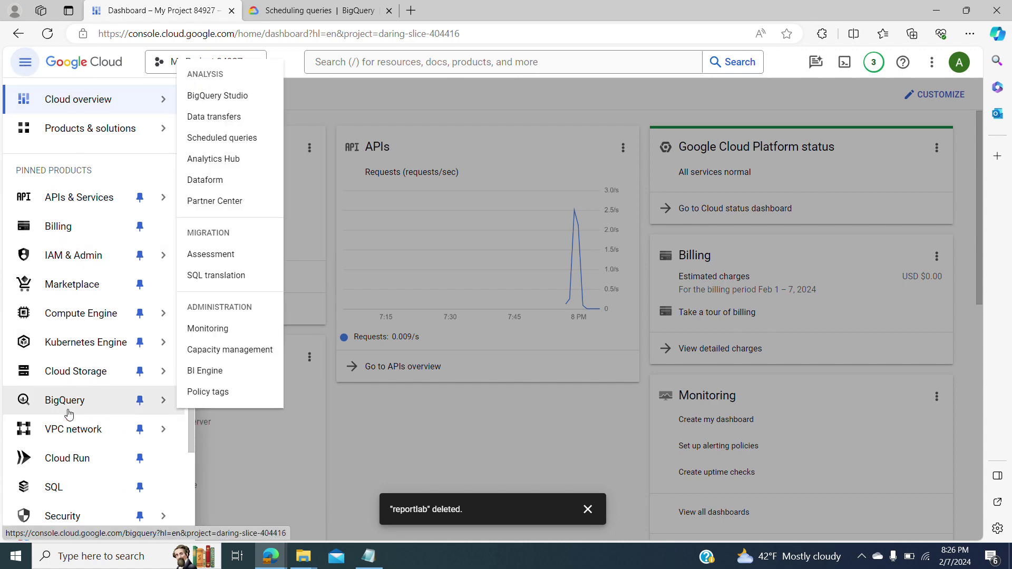
{"action": "left_click", "coordinate": [225, 98]}
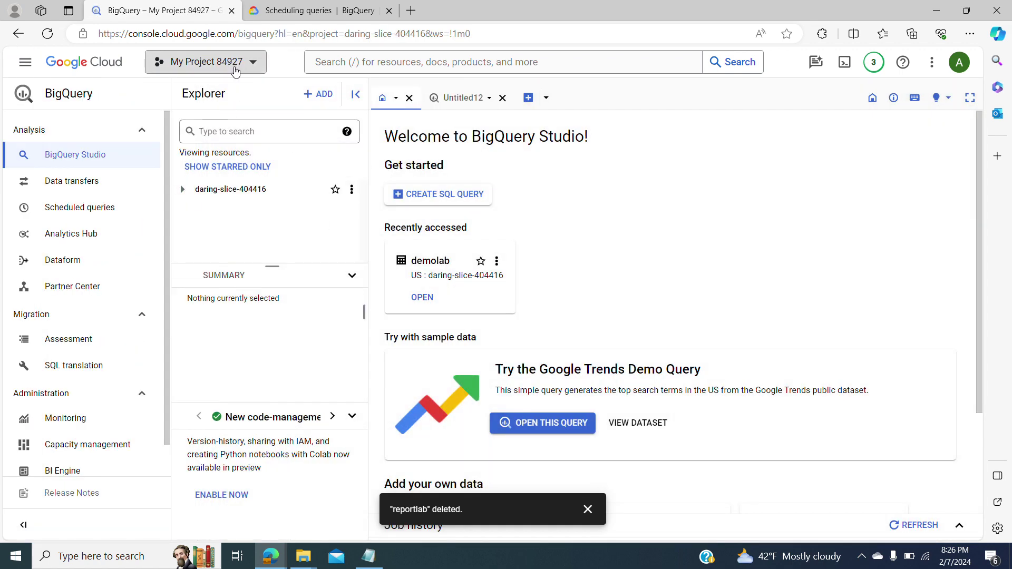
{"action": "left_click", "coordinate": [187, 196]}
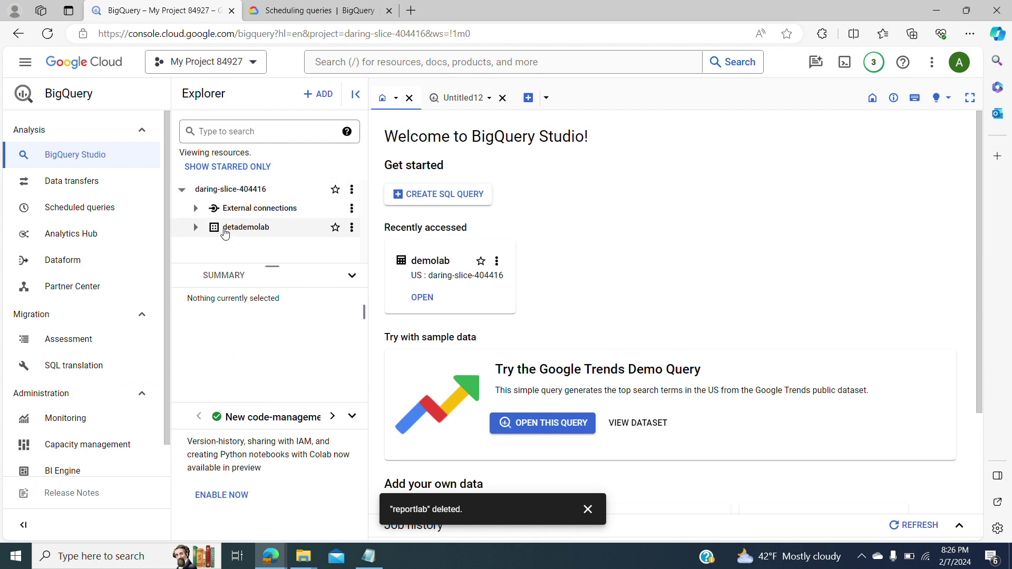
{"action": "left_click", "coordinate": [194, 227]}
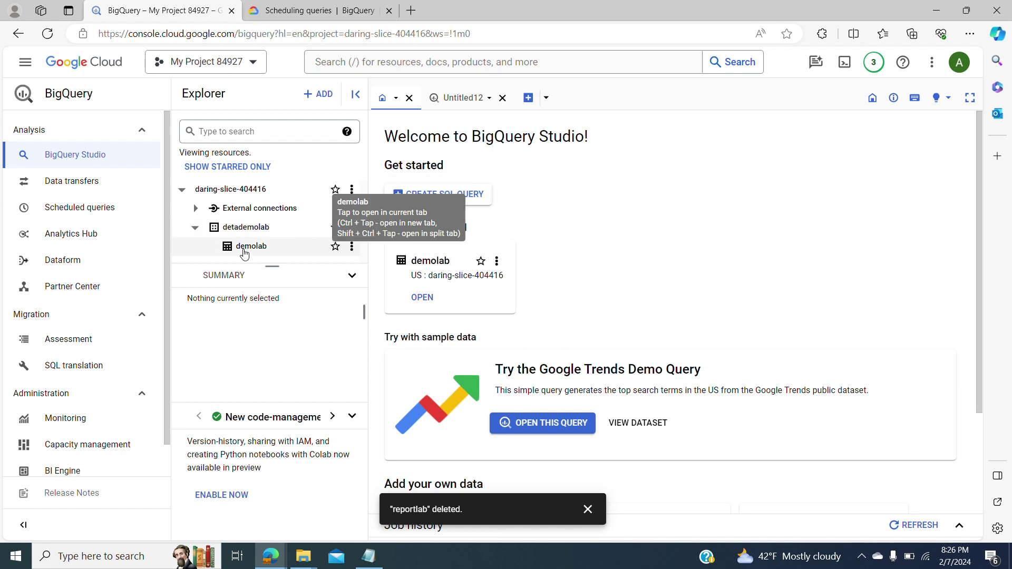
{"action": "left_click", "coordinate": [244, 252]}
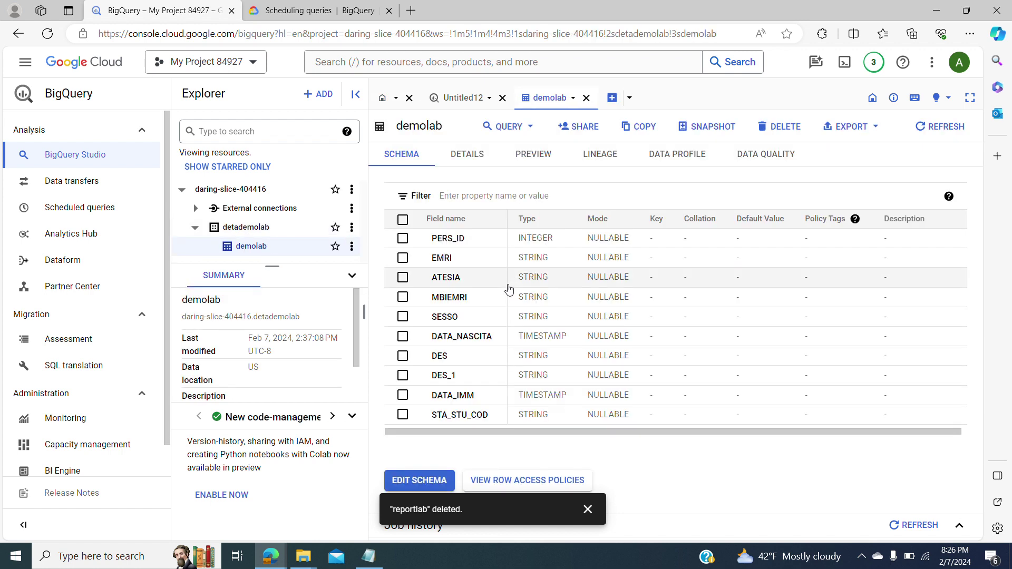
{"action": "left_click", "coordinate": [542, 156]}
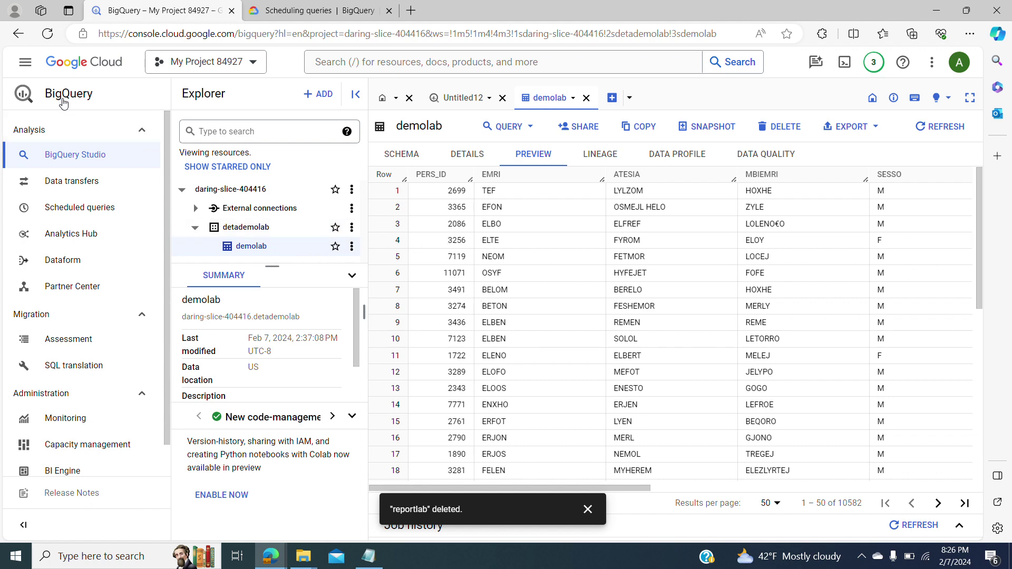
Open the project's IAM permissions and check the BigQuery Admin role on the Compute Engine default service account
{"action": "left_click", "coordinate": [26, 62]}
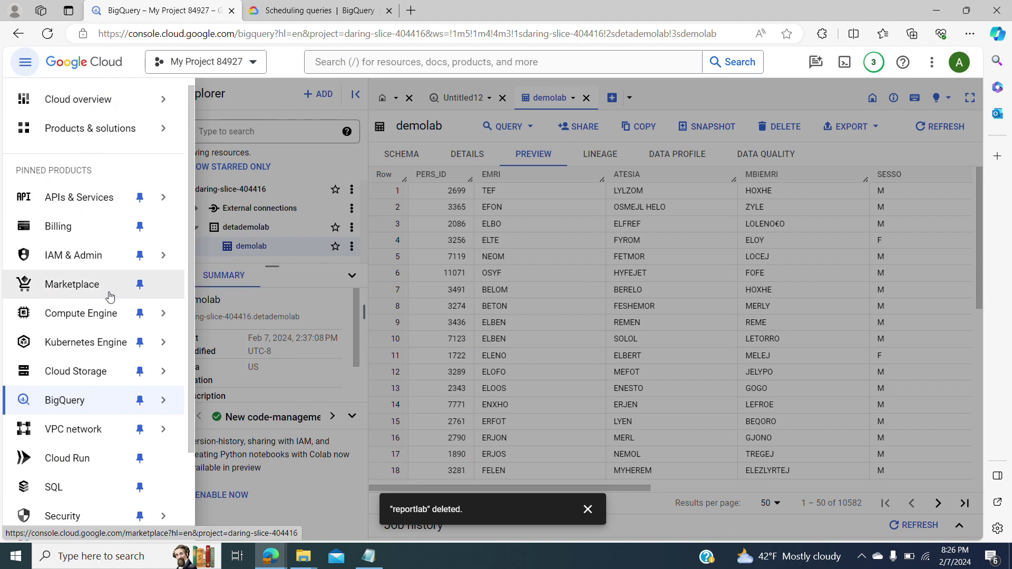
{"action": "mouse_move", "coordinate": [82, 210]}
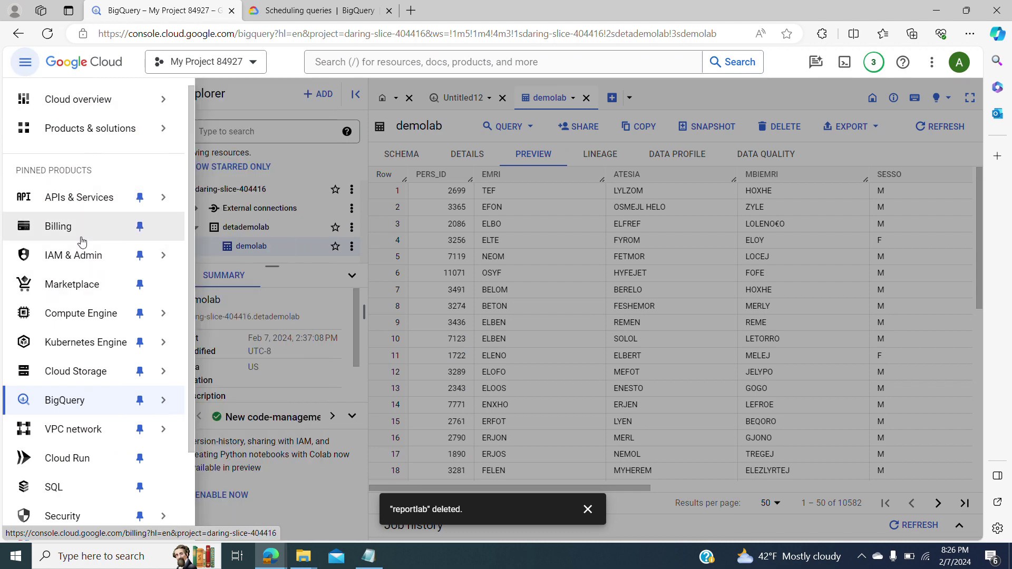
{"action": "mouse_move", "coordinate": [81, 256]}
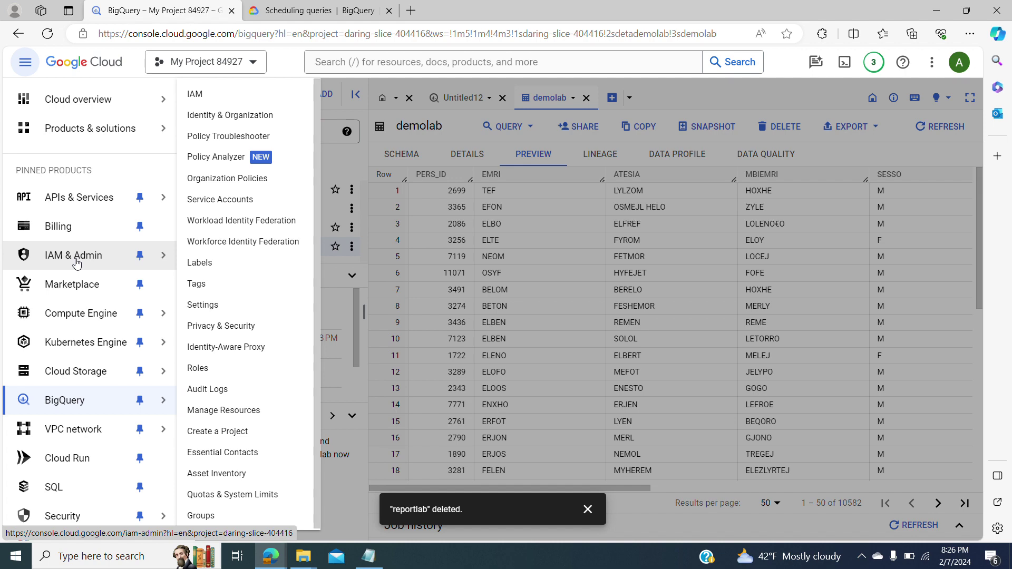
{"action": "left_click", "coordinate": [189, 99]}
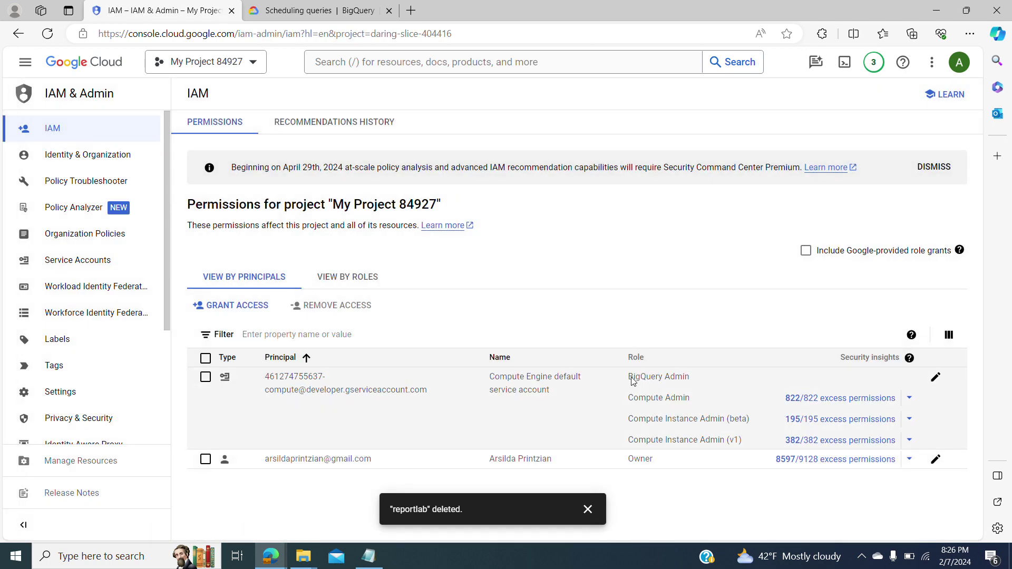
{"action": "left_click_drag", "start_coordinate": [633, 377], "coordinate": [694, 378]}
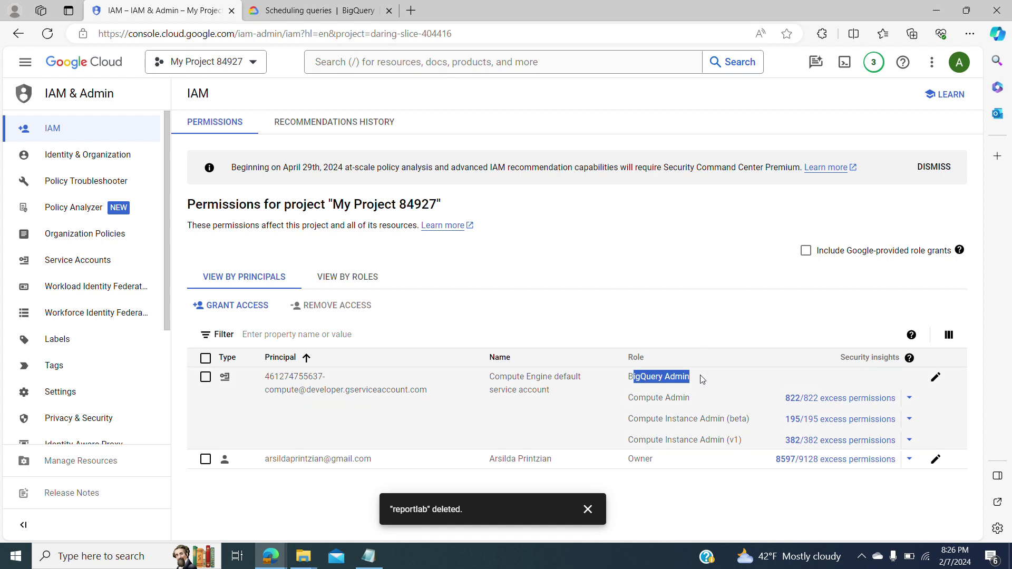
{"action": "left_click", "coordinate": [704, 382]}
{"action": "left_click", "coordinate": [588, 509]}
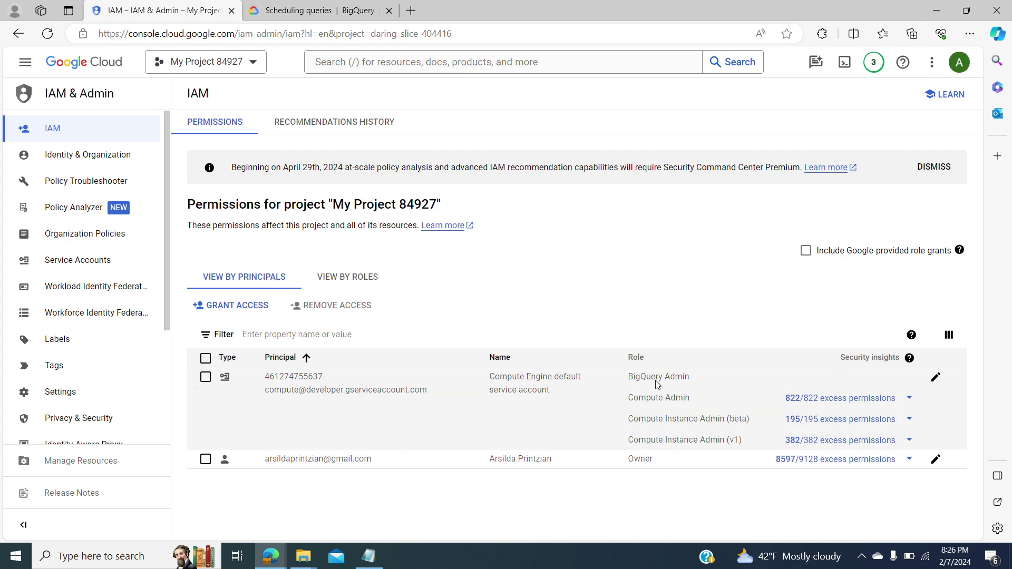
Add another BigQuery Admin role in the Compute Engine default service account's access settings, and discard the change
{"action": "left_click", "coordinate": [935, 377]}
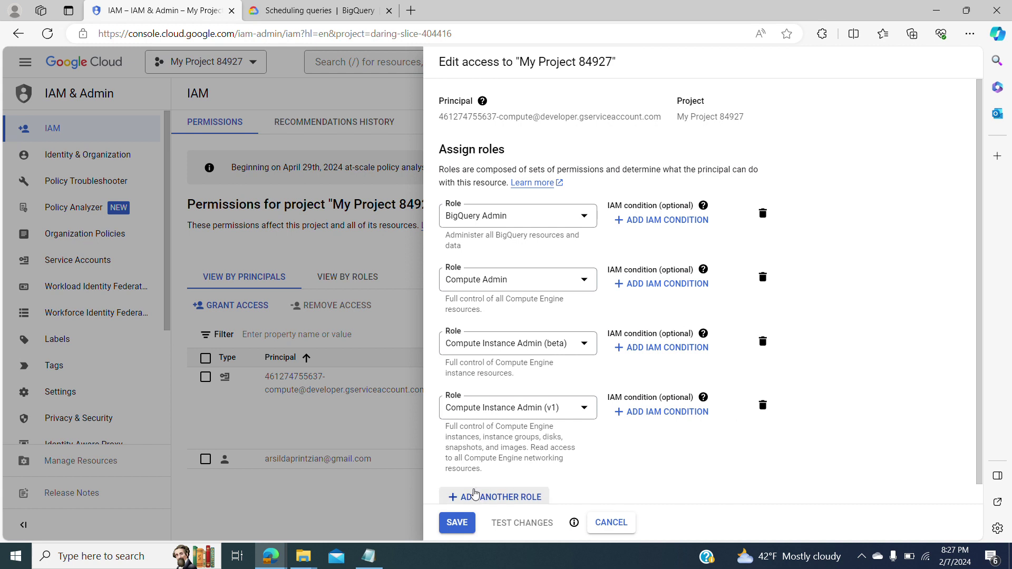
{"action": "left_click", "coordinate": [473, 495]}
{"action": "left_click", "coordinate": [480, 504]}
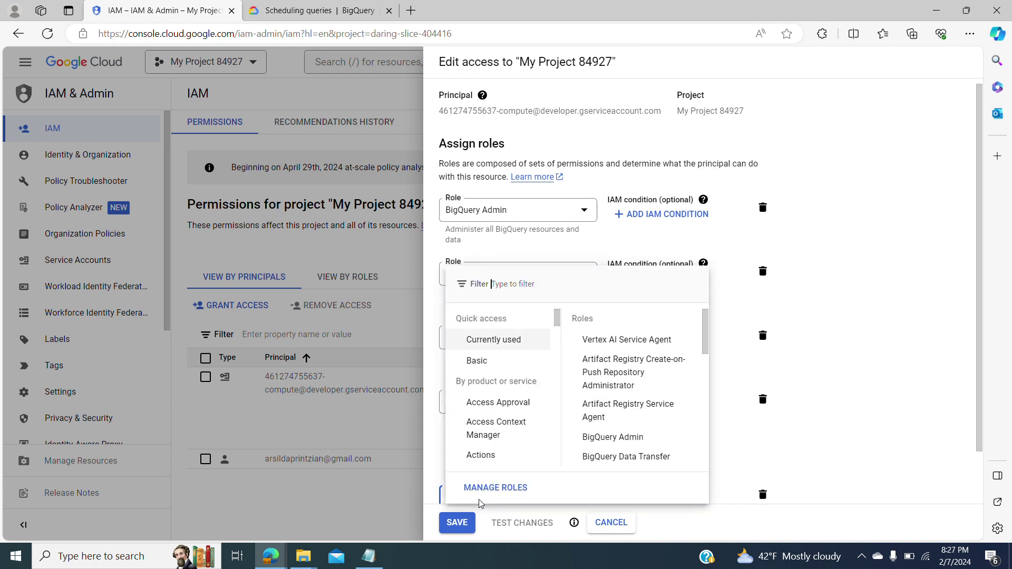
{"action": "type", "text": "n"}
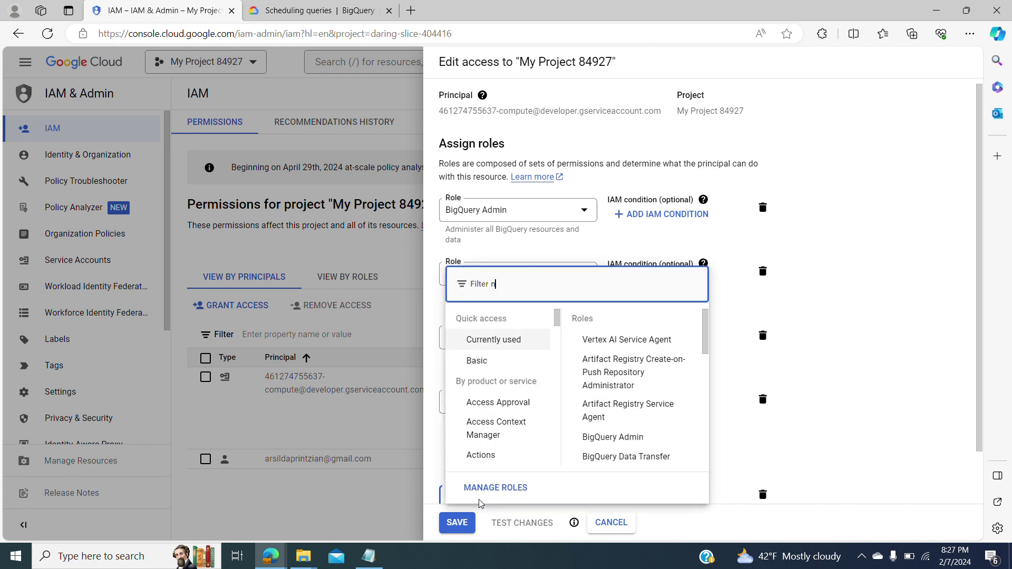
{"action": "key", "text": "BackSpace"}
{"action": "type", "text": "big"}
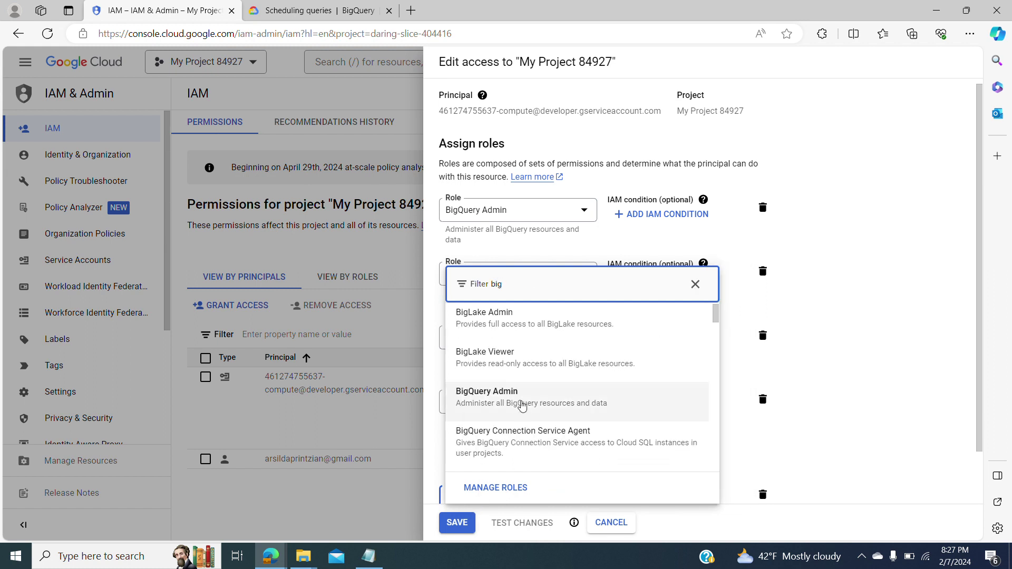
{"action": "left_click", "coordinate": [522, 404]}
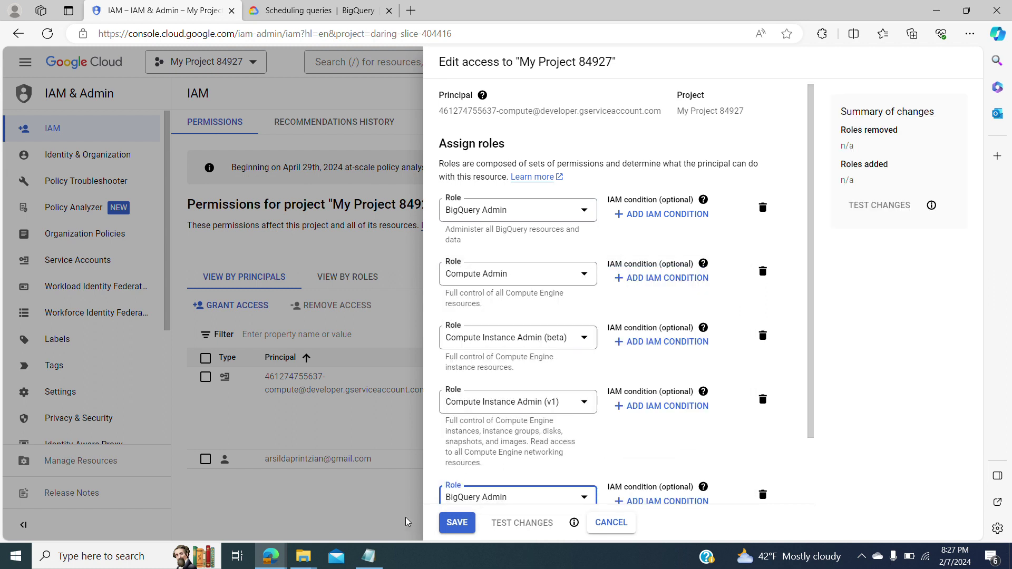
{"action": "mouse_move", "coordinate": [574, 522]}
{"action": "left_click", "coordinate": [612, 522]}
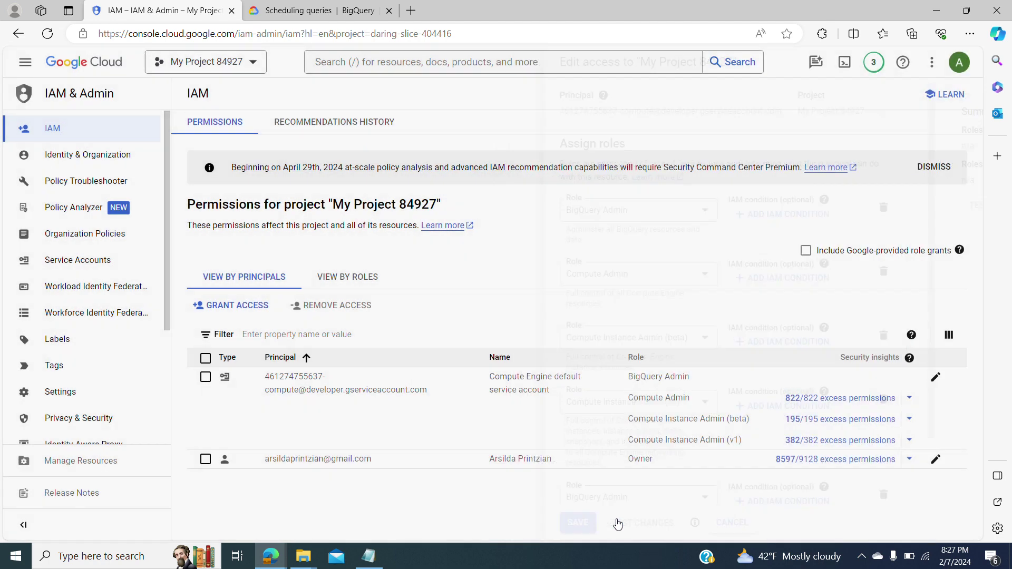
Return to BigQuery Studio and open the demolab table in the detademolab dataset
{"action": "left_click", "coordinate": [25, 62]}
{"action": "mouse_move", "coordinate": [113, 184]}
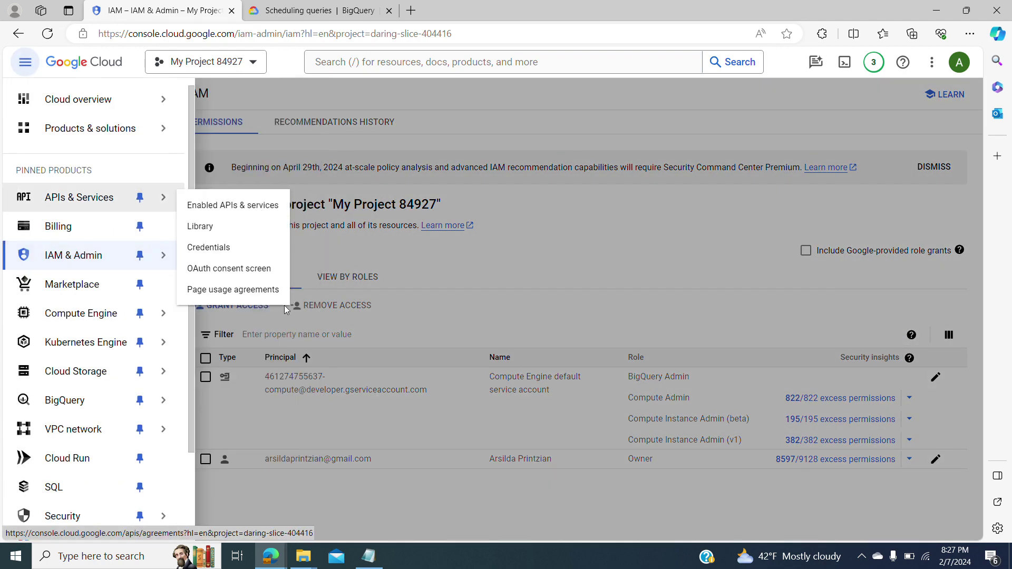
{"action": "mouse_move", "coordinate": [143, 352]}
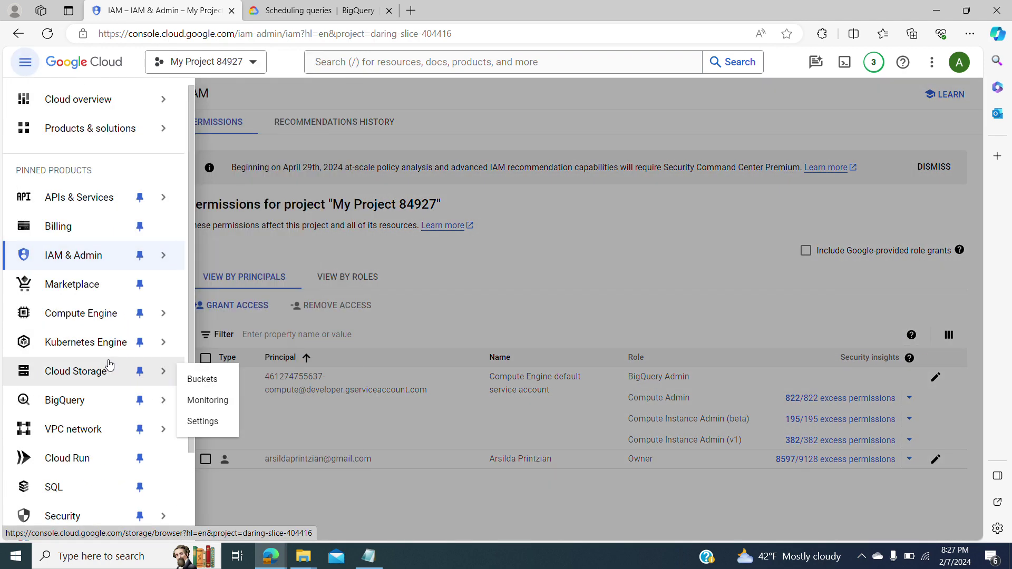
{"action": "mouse_move", "coordinate": [90, 400]}
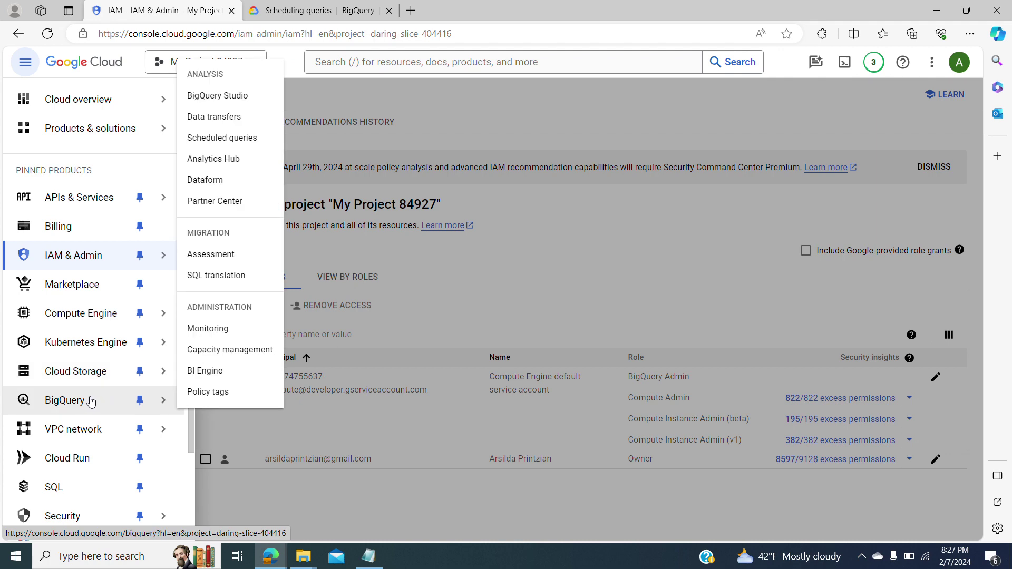
{"action": "left_click", "coordinate": [205, 96]}
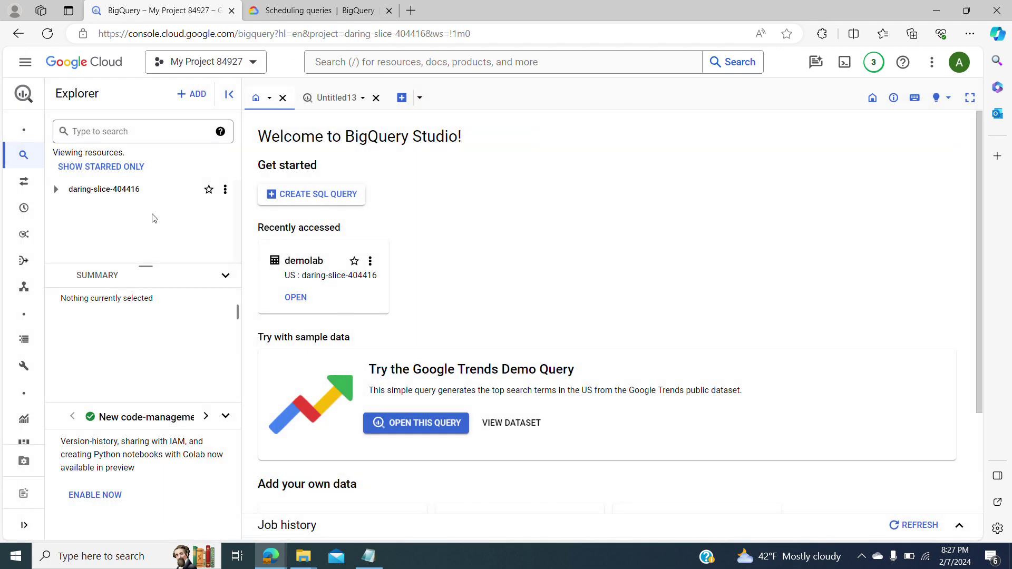
{"action": "left_click", "coordinate": [56, 189]}
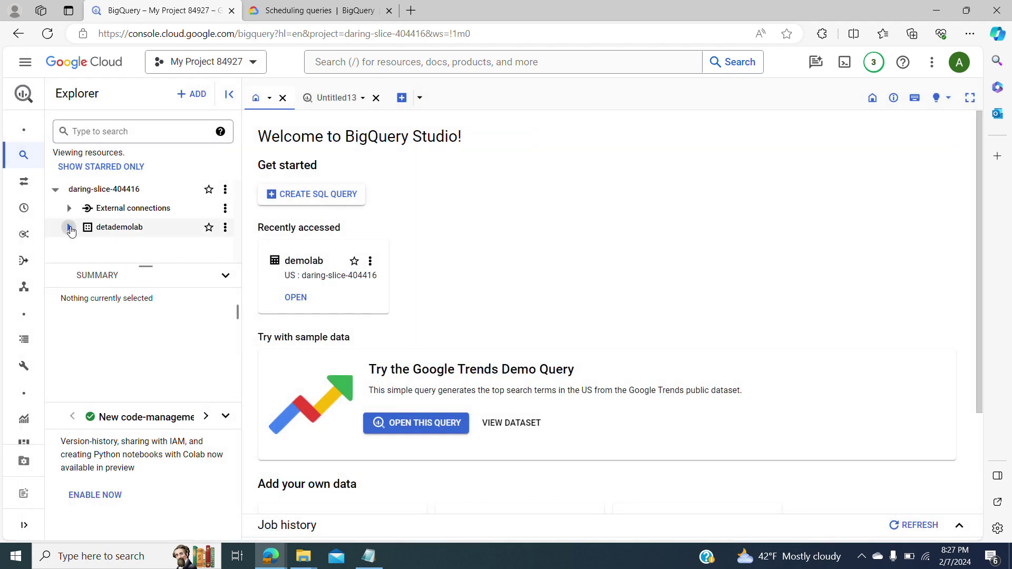
{"action": "left_click", "coordinate": [68, 227]}
{"action": "left_click", "coordinate": [119, 248]}
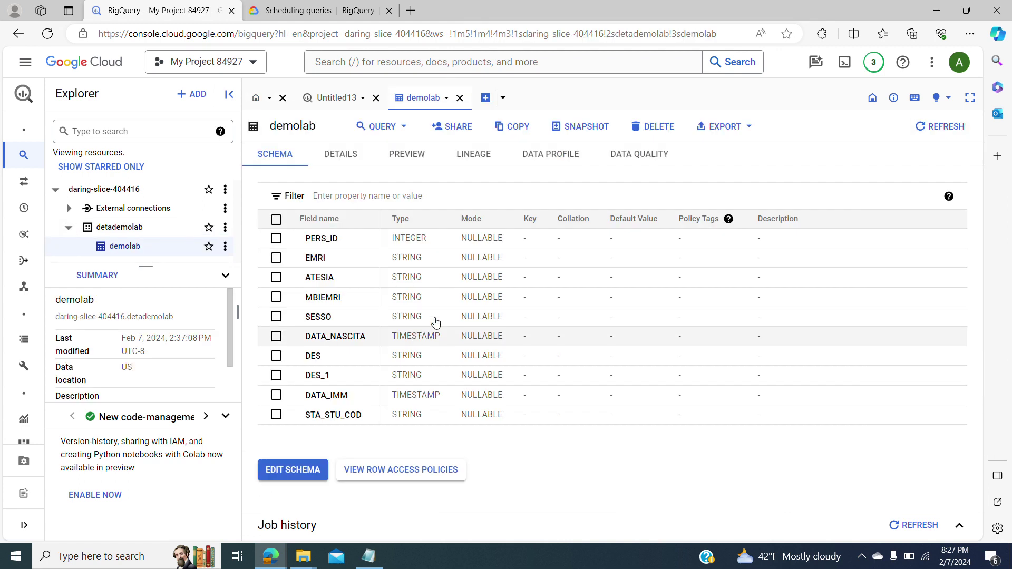
Create a query on demolab in a new tab that selects all columns (*) with LIMIT 1000, and review its table path
{"action": "left_click", "coordinate": [401, 128]}
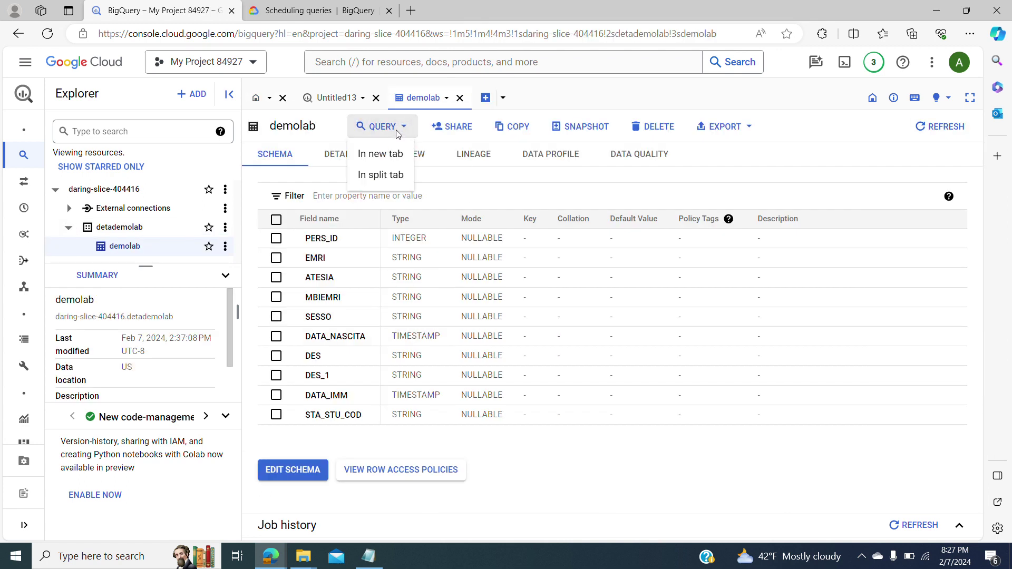
{"action": "left_click", "coordinate": [372, 153]}
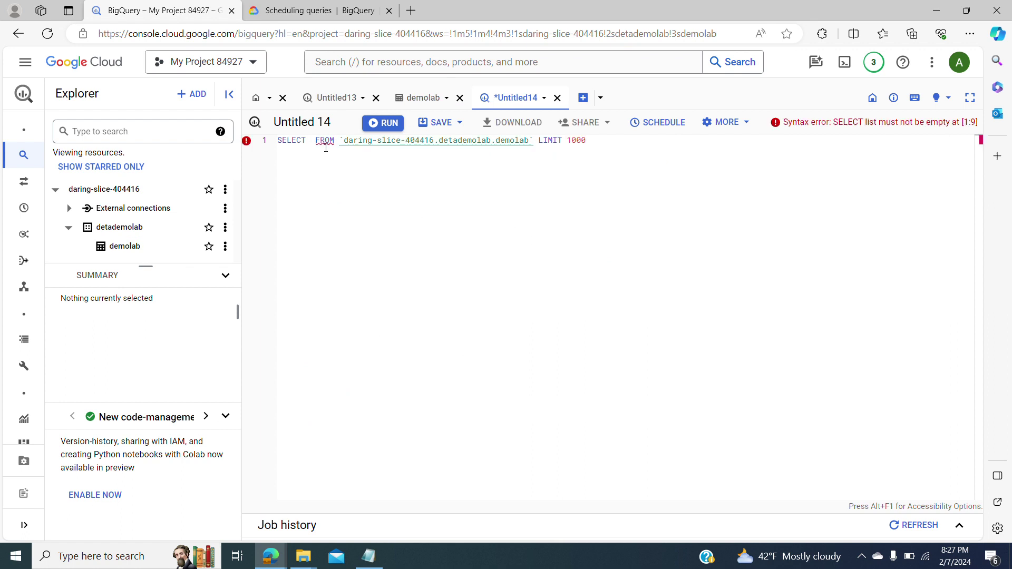
{"action": "type", "text": "*"}
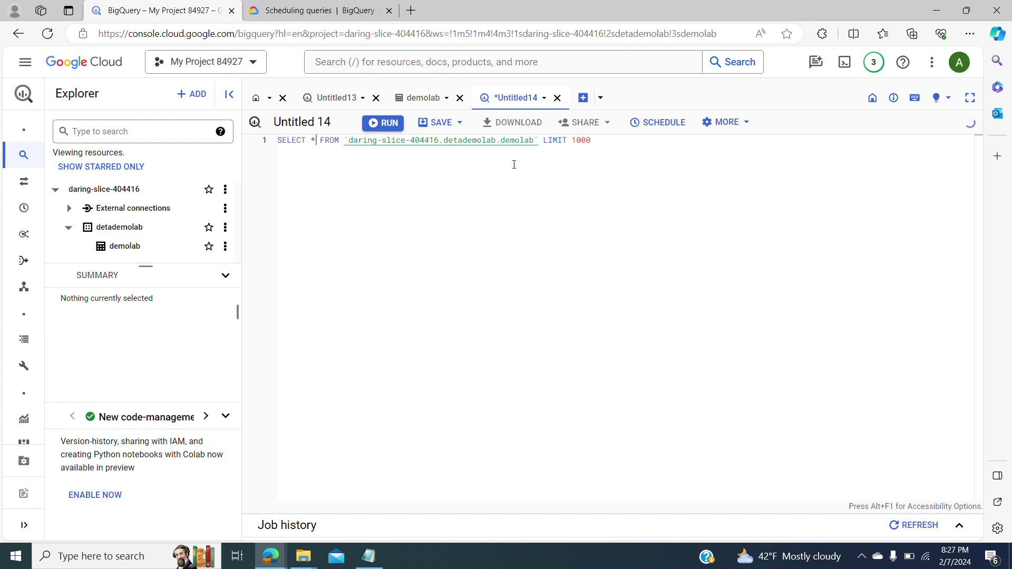
{"action": "left_click", "coordinate": [370, 144]}
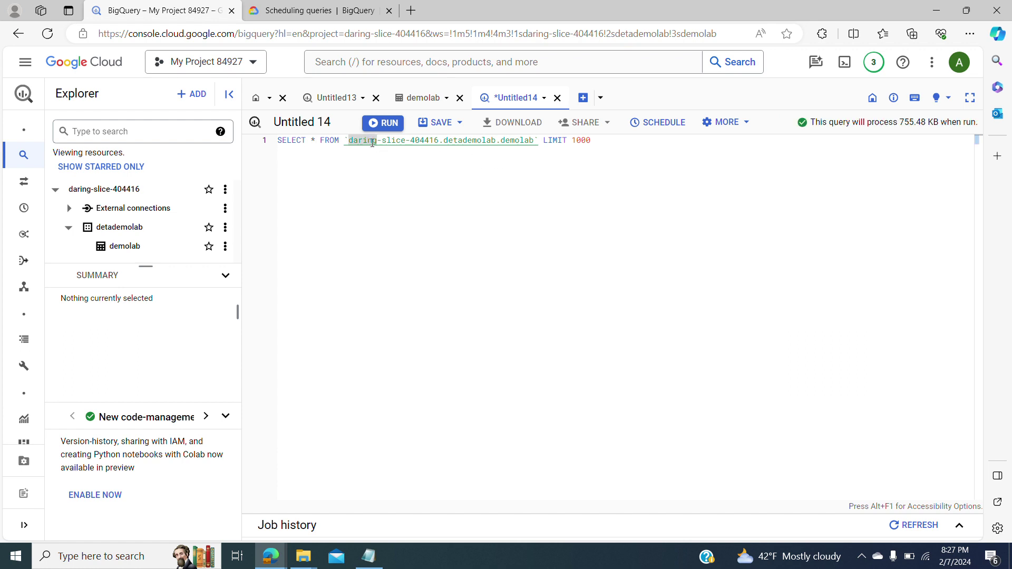
{"action": "left_click", "coordinate": [387, 141]}
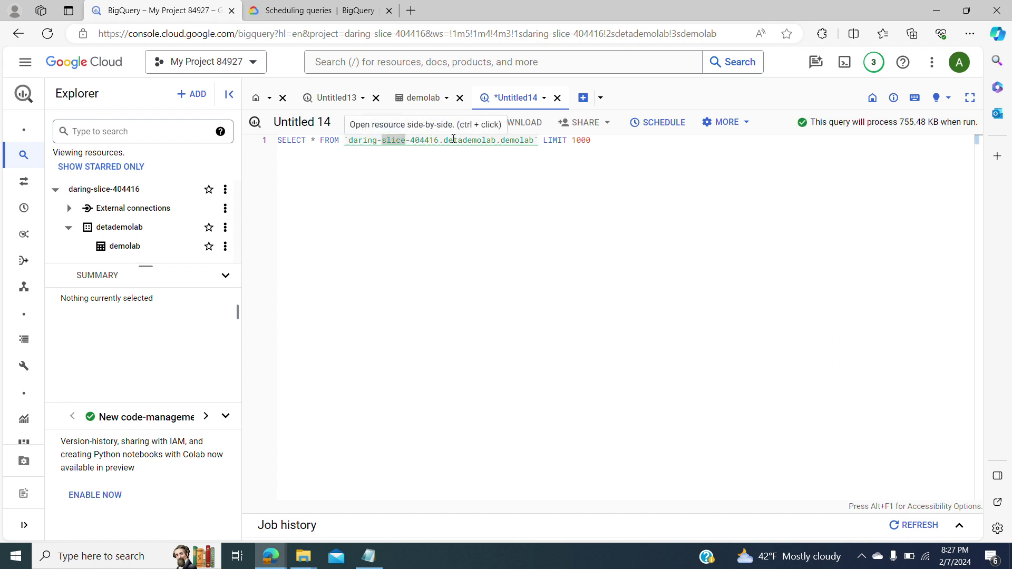
{"action": "left_click", "coordinate": [507, 140]}
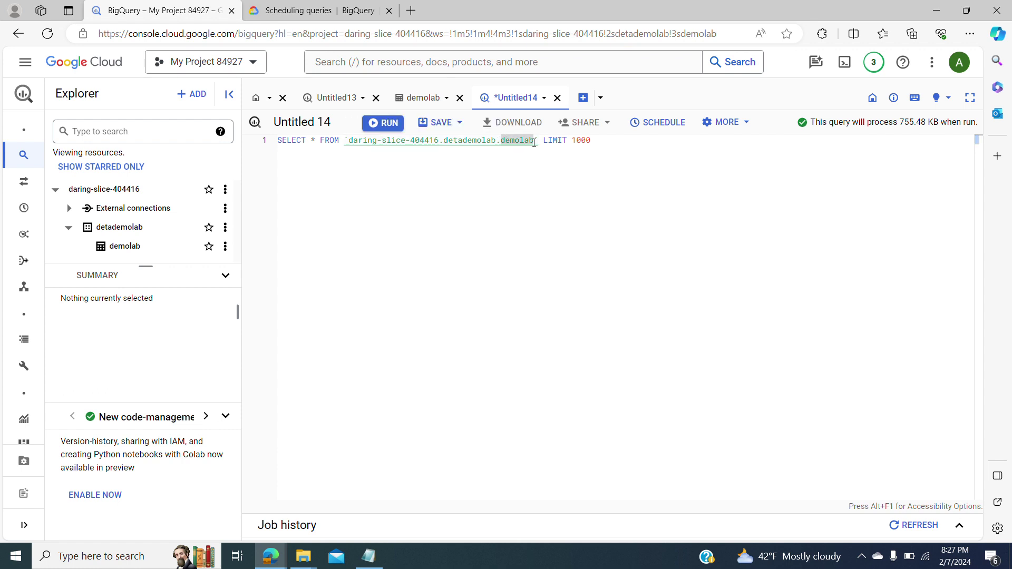
{"action": "left_click_drag", "start_coordinate": [592, 143], "coordinate": [304, 143]}
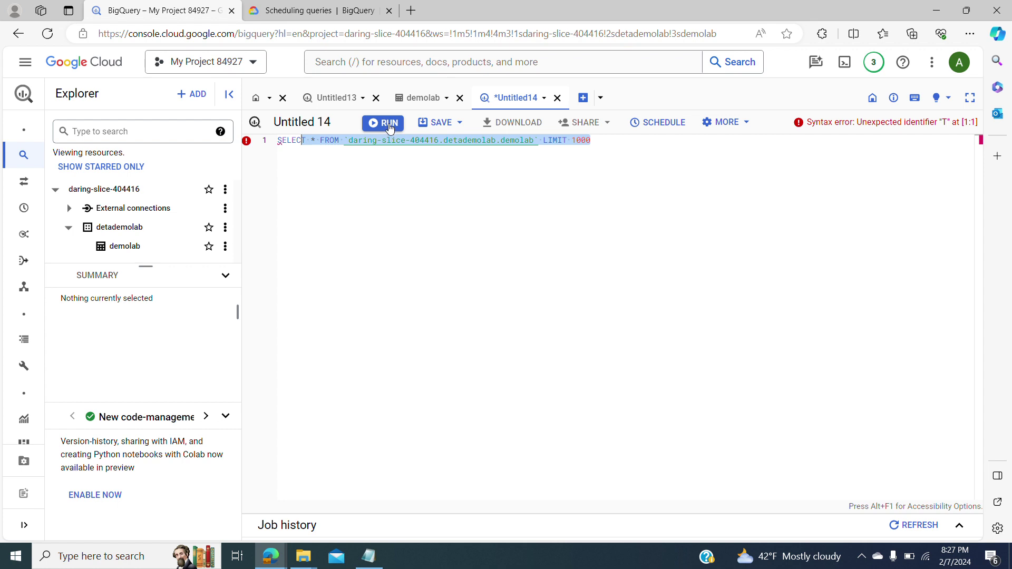
{"action": "left_click", "coordinate": [381, 242]}
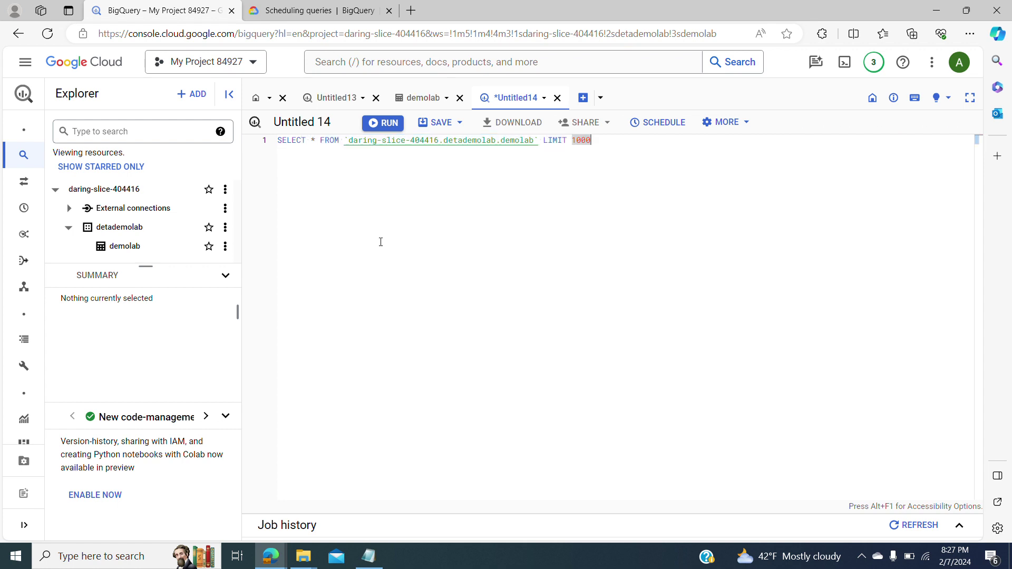
Run the demolab query and look through the first result rows
{"action": "left_click", "coordinate": [392, 123]}
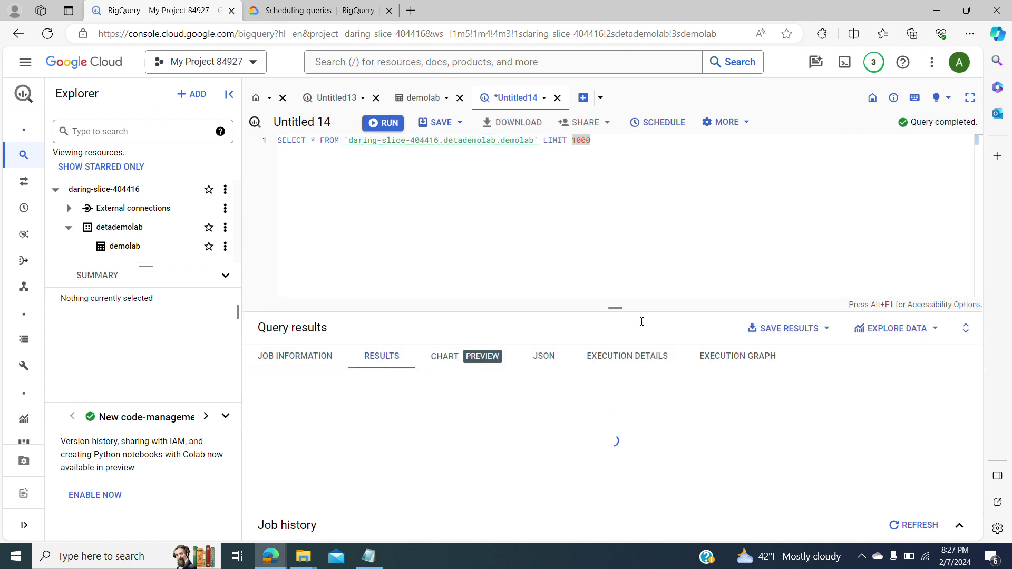
{"action": "scroll", "coordinate": [983, 402], "scroll_direction": "down", "scroll_amount": 1}
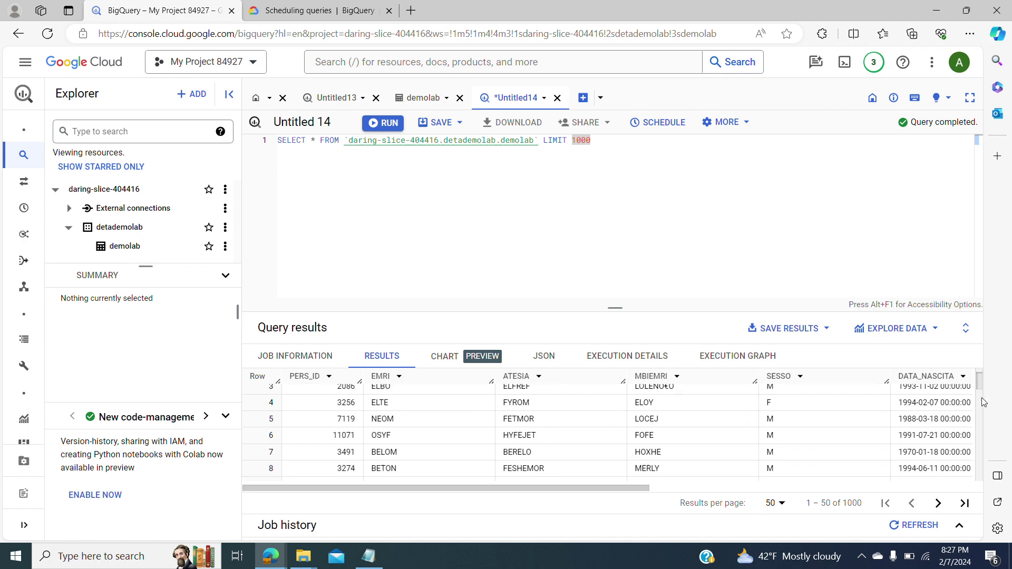
{"action": "left_click_drag", "start_coordinate": [983, 402], "coordinate": [963, 338]}
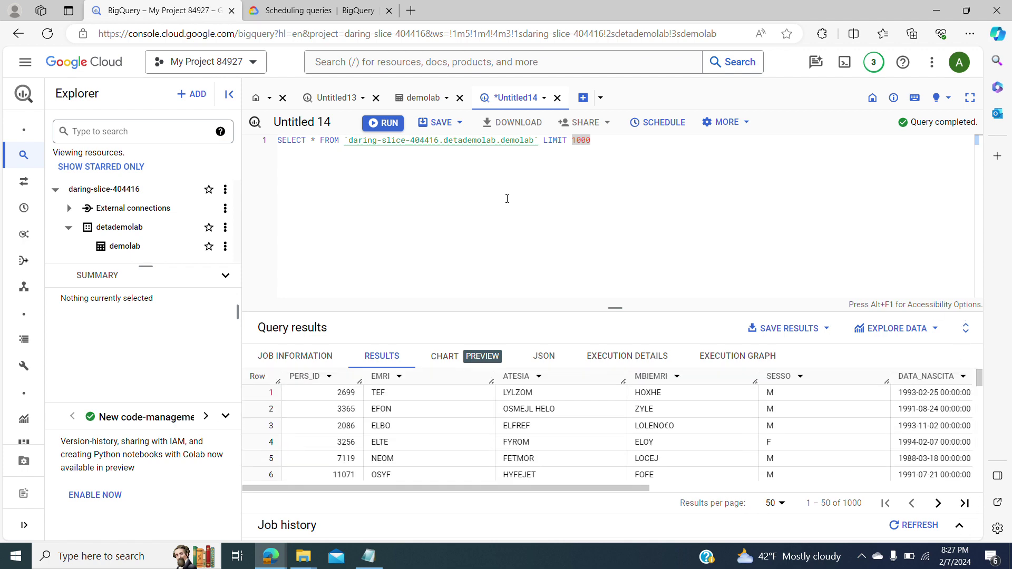
Start a scheduled query named bigquerylab that repeats in Days at 09:00 UTC, and review its schedule summary
{"action": "left_click", "coordinate": [652, 124]}
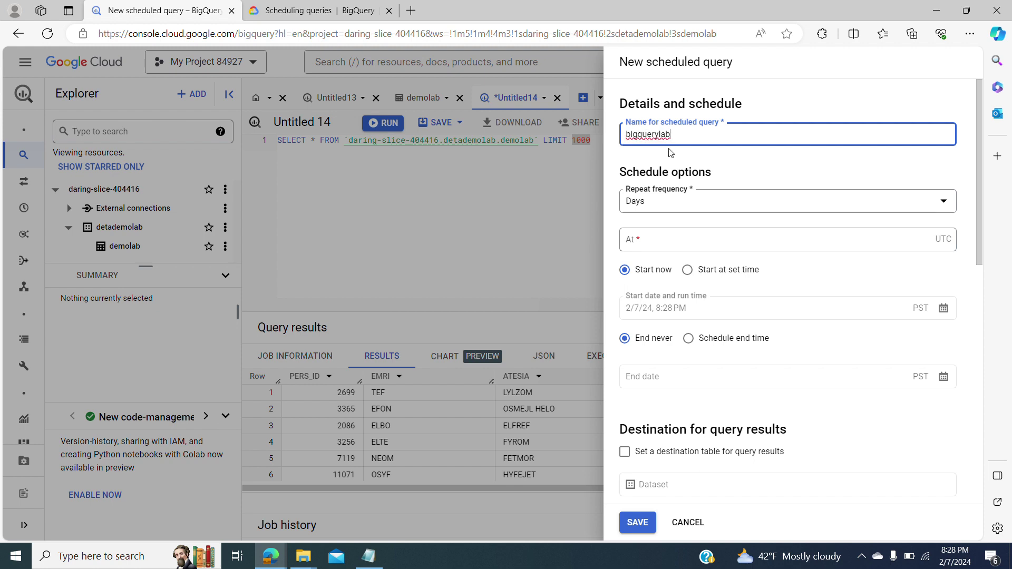
{"action": "left_click", "coordinate": [649, 208]}
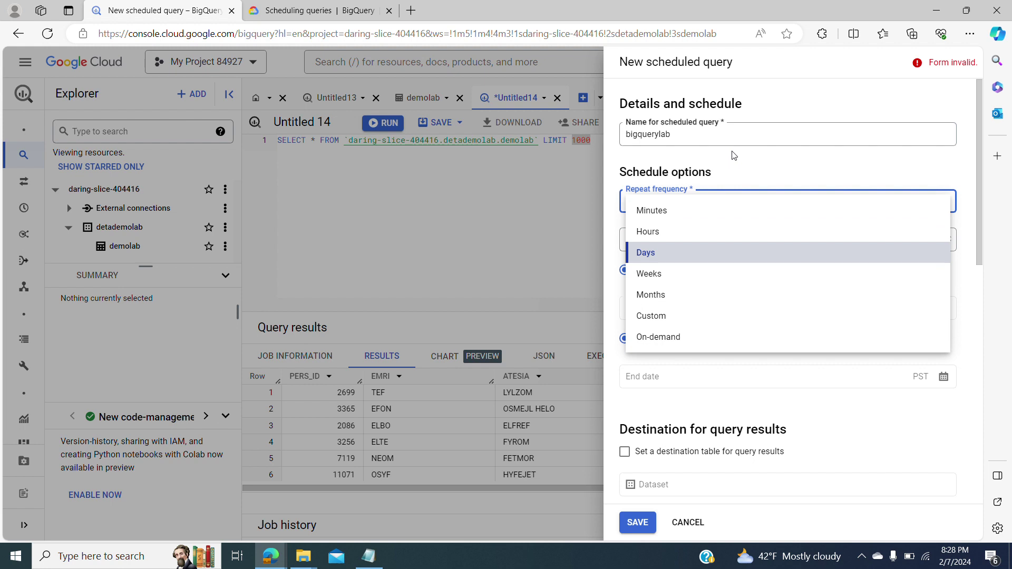
{"action": "left_click", "coordinate": [668, 252]}
{"action": "left_click", "coordinate": [669, 252]}
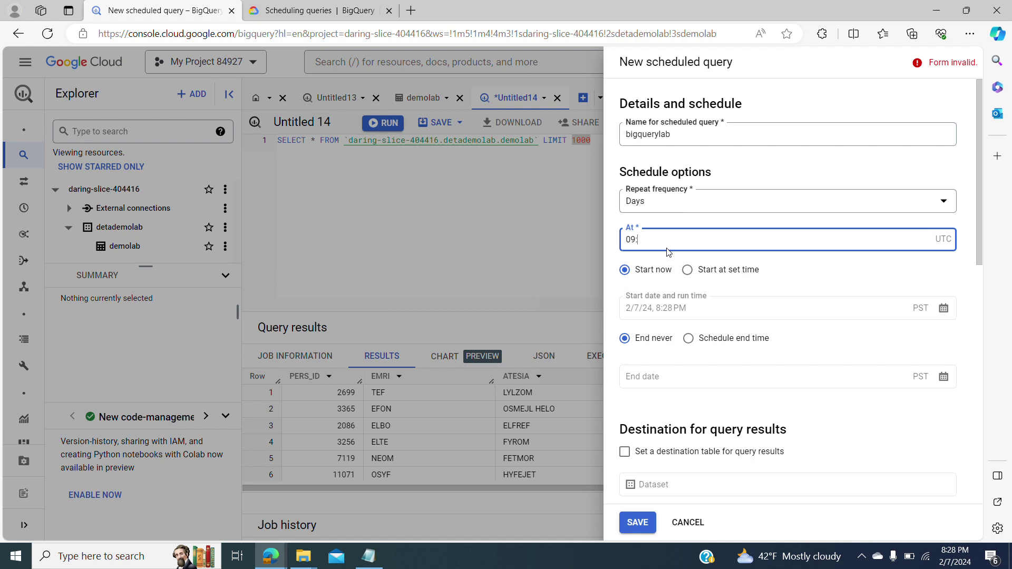
{"action": "type", "text": "00"}
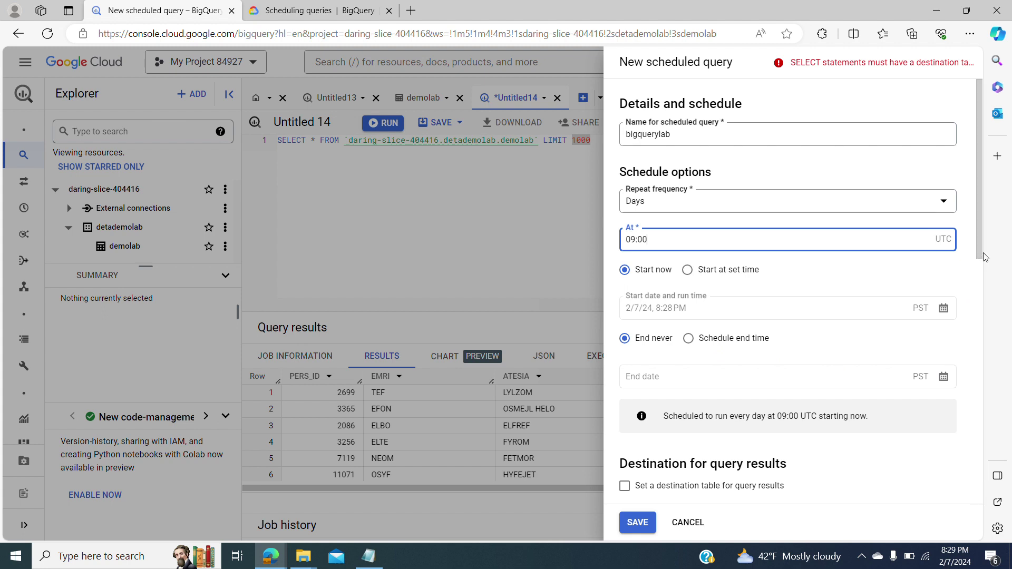
{"action": "left_click_drag", "start_coordinate": [978, 252], "coordinate": [991, 299]}
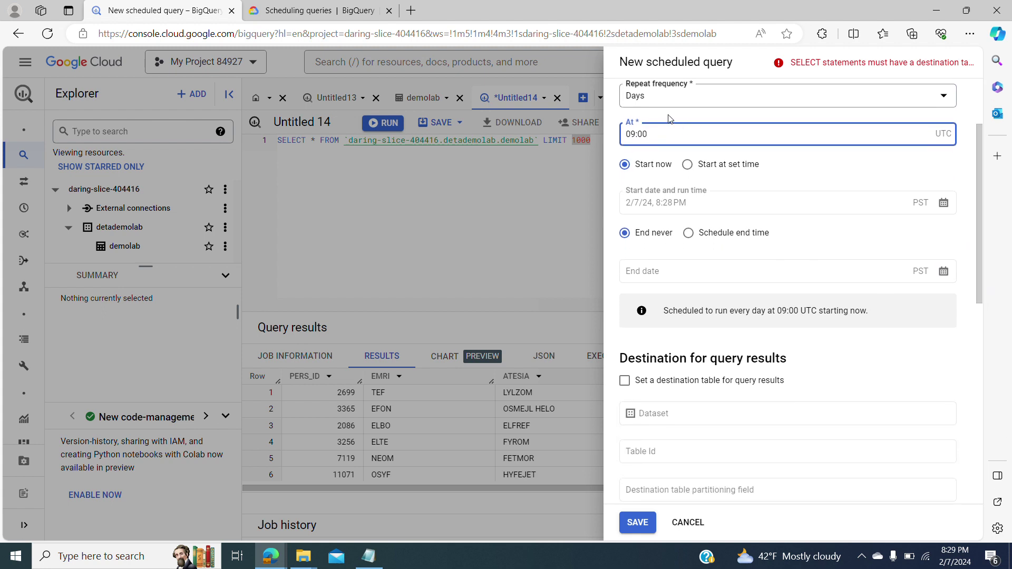
{"action": "left_click_drag", "start_coordinate": [665, 311], "coordinate": [715, 312]}
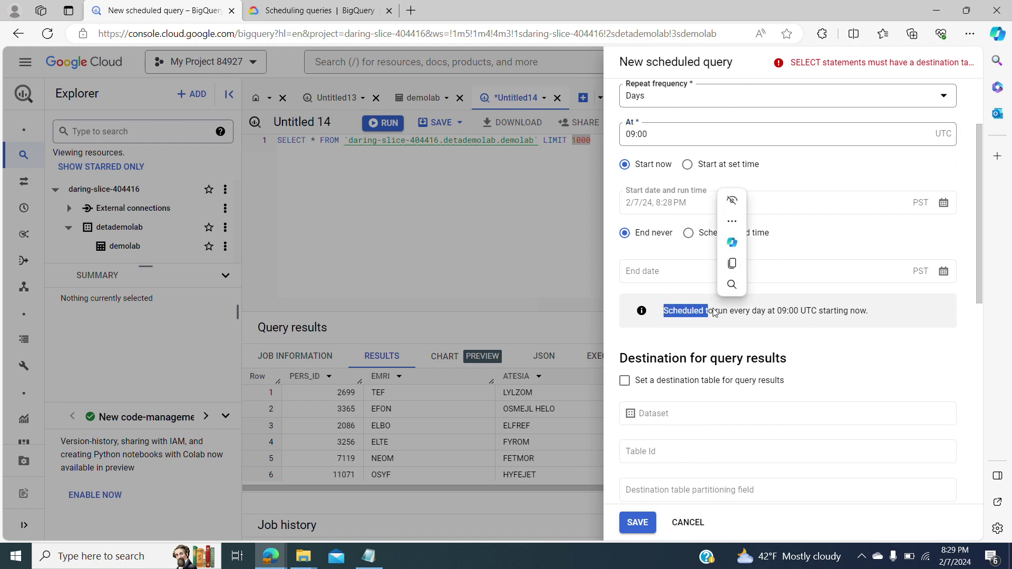
{"action": "left_click", "coordinate": [790, 312]}
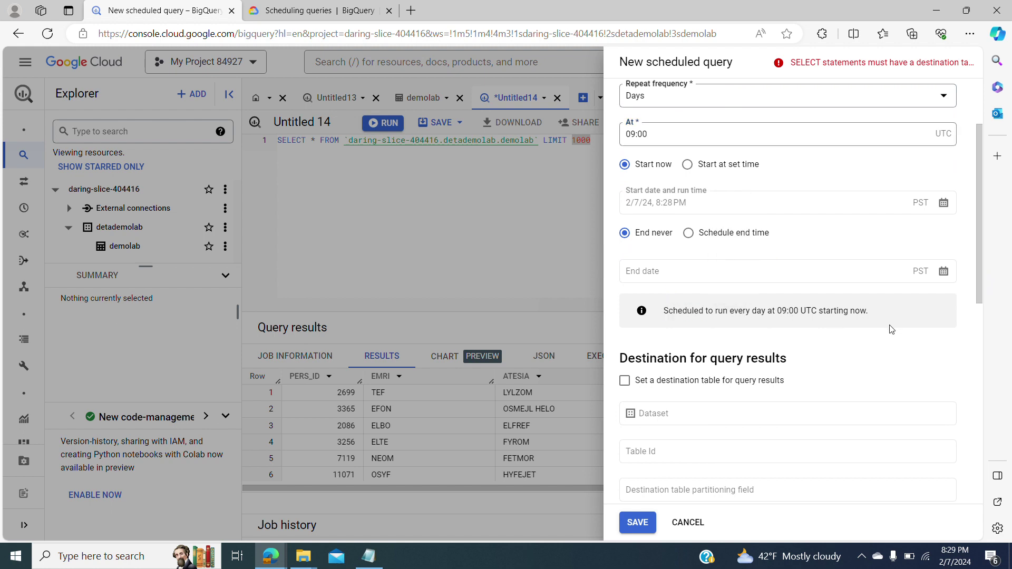
Enable a destination table for the query results and create a new dataset bigquerylab in the US multi-region as its dataset
{"action": "left_click_drag", "start_coordinate": [979, 293], "coordinate": [978, 330]}
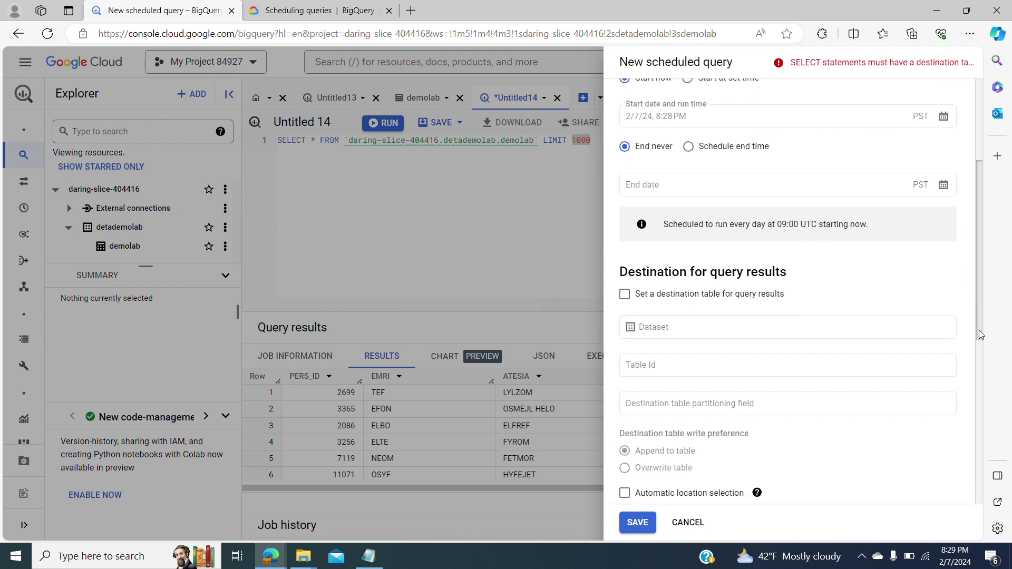
{"action": "left_click", "coordinate": [625, 300]}
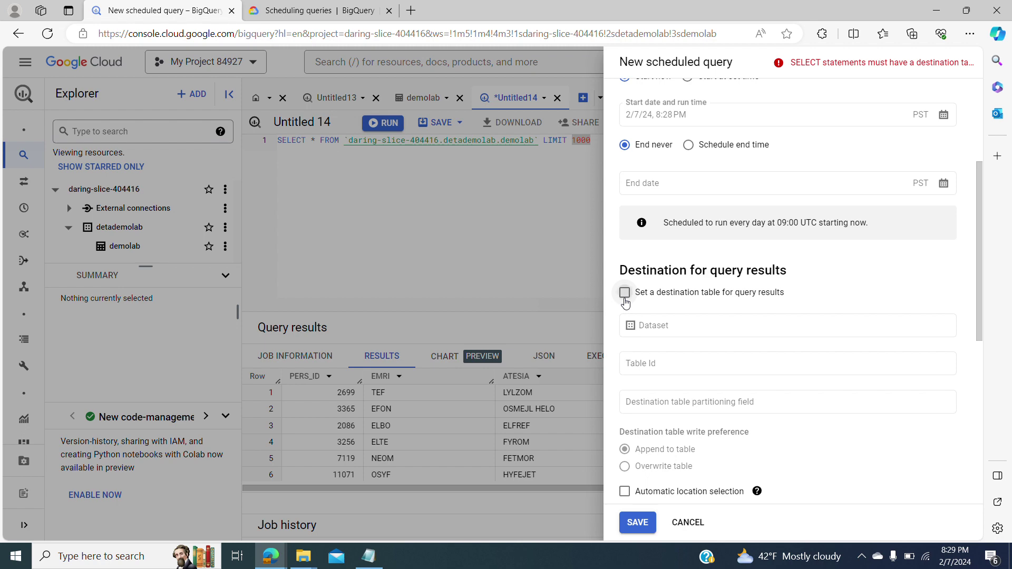
{"action": "left_click", "coordinate": [650, 326]}
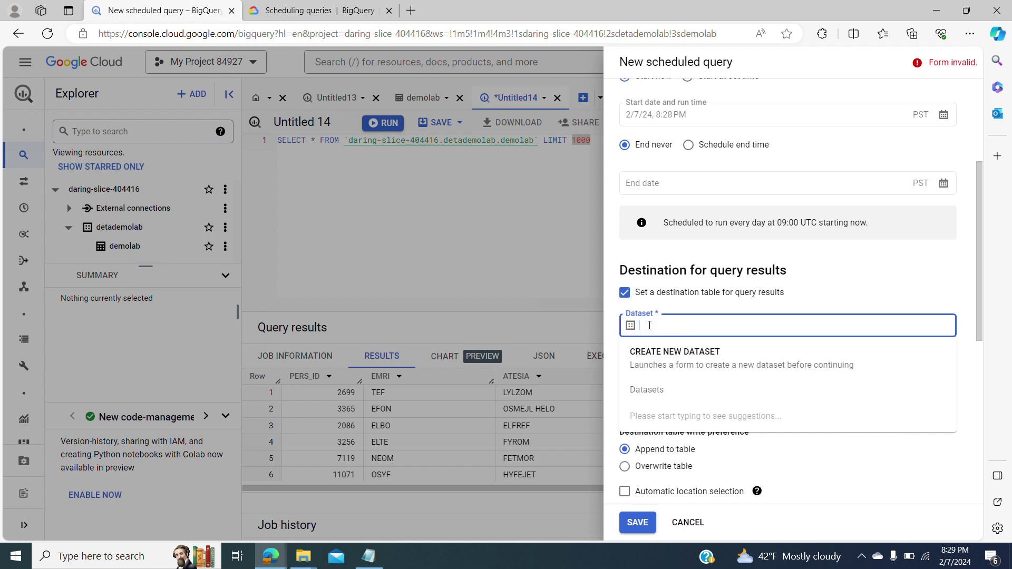
{"action": "left_click", "coordinate": [655, 354]}
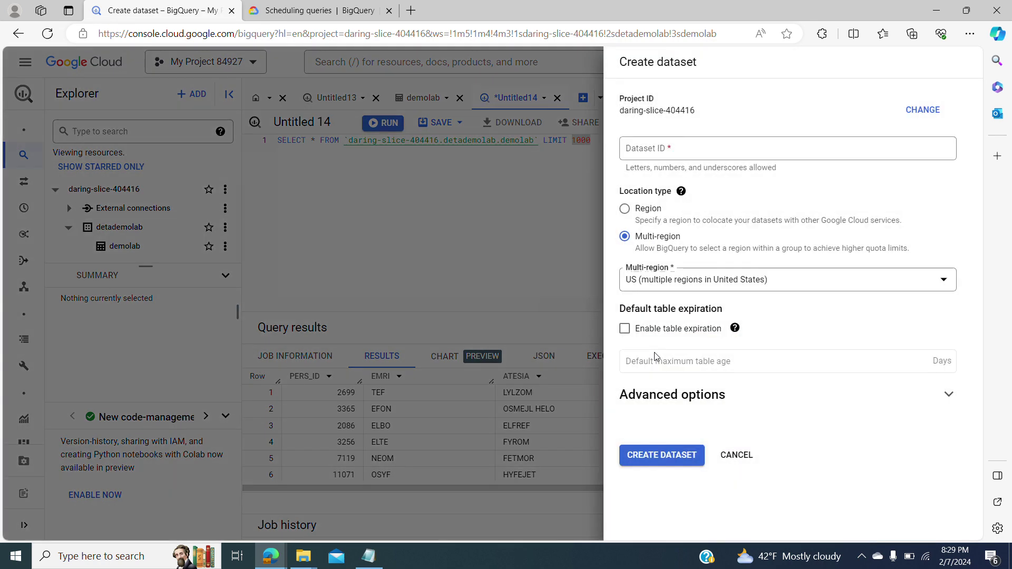
{"action": "left_click", "coordinate": [649, 152]}
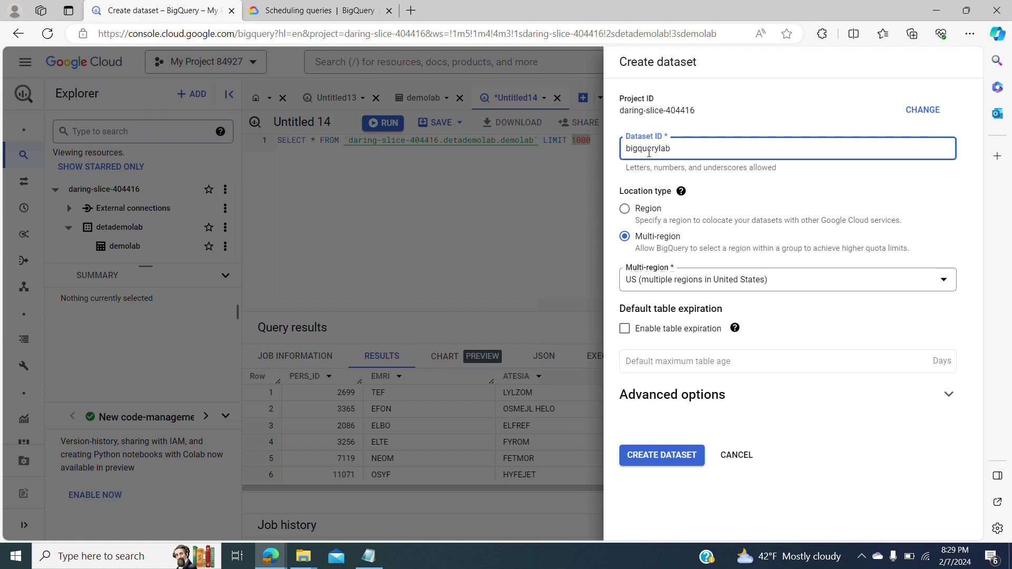
{"action": "left_click", "coordinate": [754, 200]}
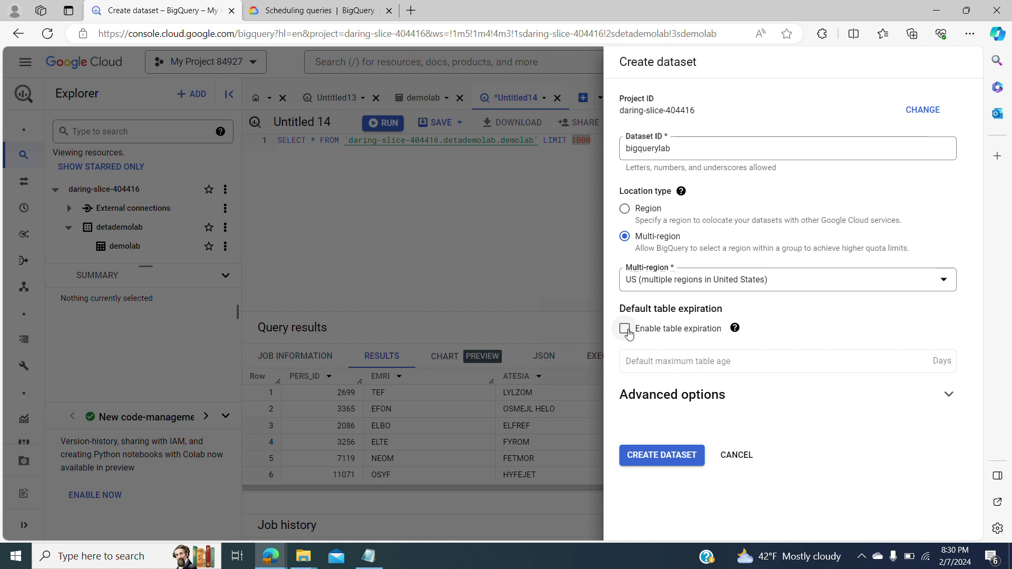
{"action": "mouse_move", "coordinate": [734, 328]}
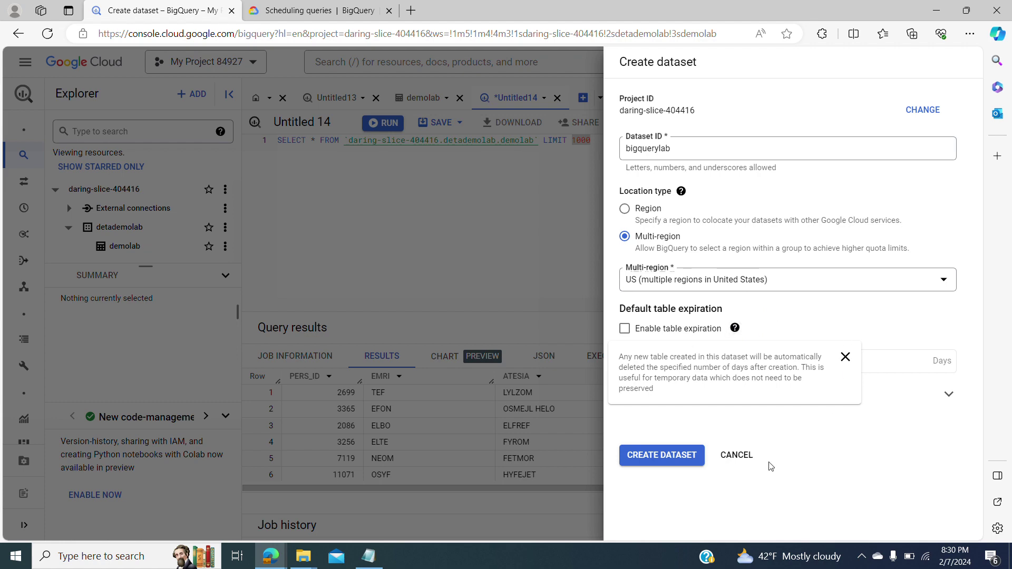
{"action": "left_click", "coordinate": [665, 459]}
{"action": "left_click", "coordinate": [665, 457]}
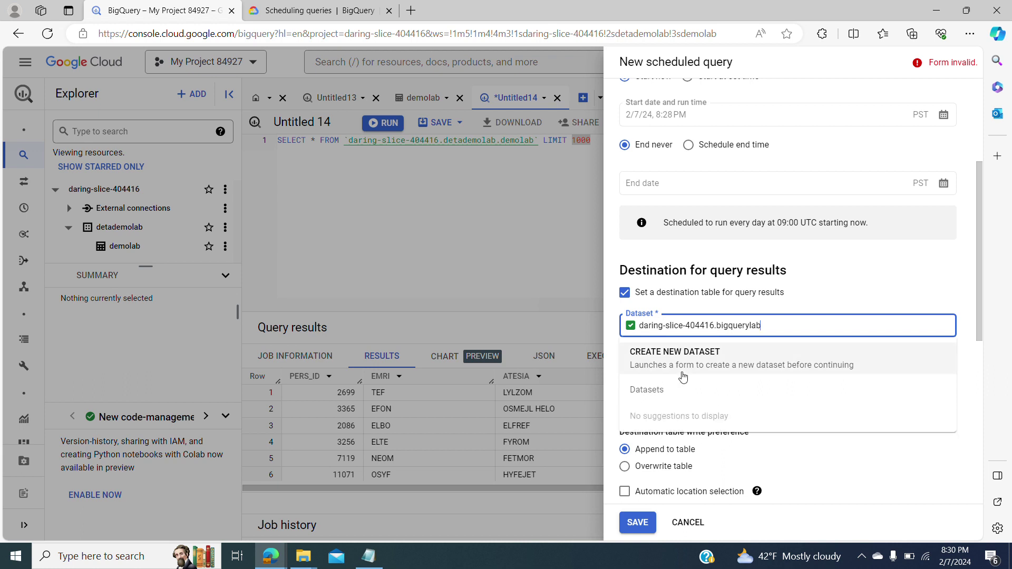
{"action": "left_click", "coordinate": [891, 283]}
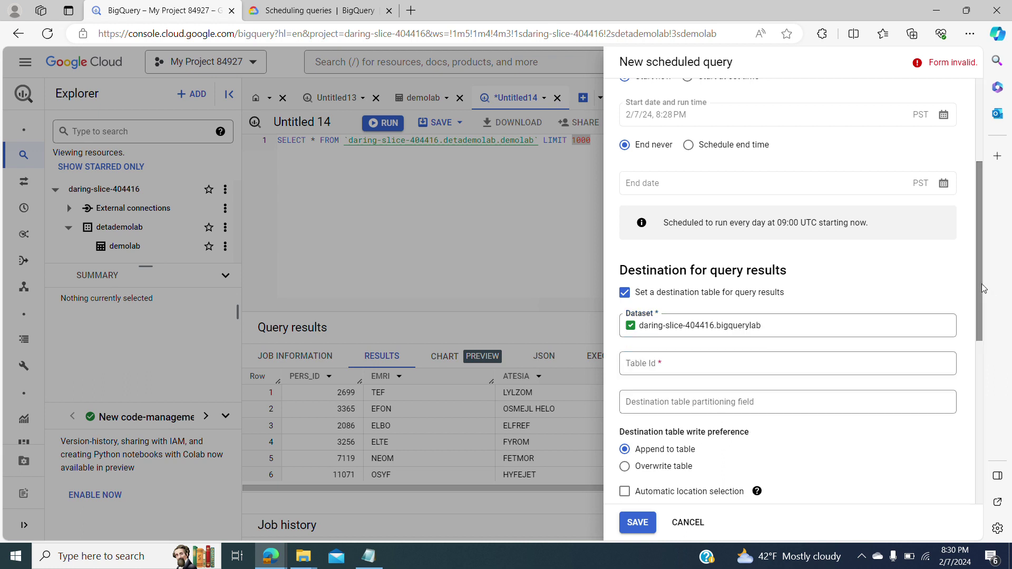
Set the destination Table Id to bigquerylab and leave the partitioning field empty
{"action": "scroll", "coordinate": [981, 288], "scroll_direction": "down", "scroll_amount": 1}
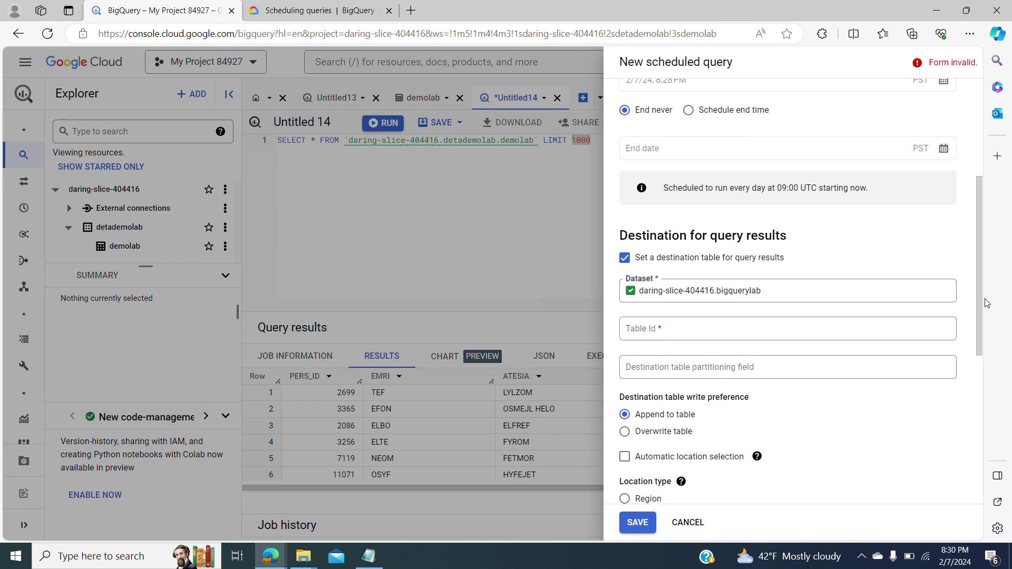
{"action": "left_click", "coordinate": [715, 323]}
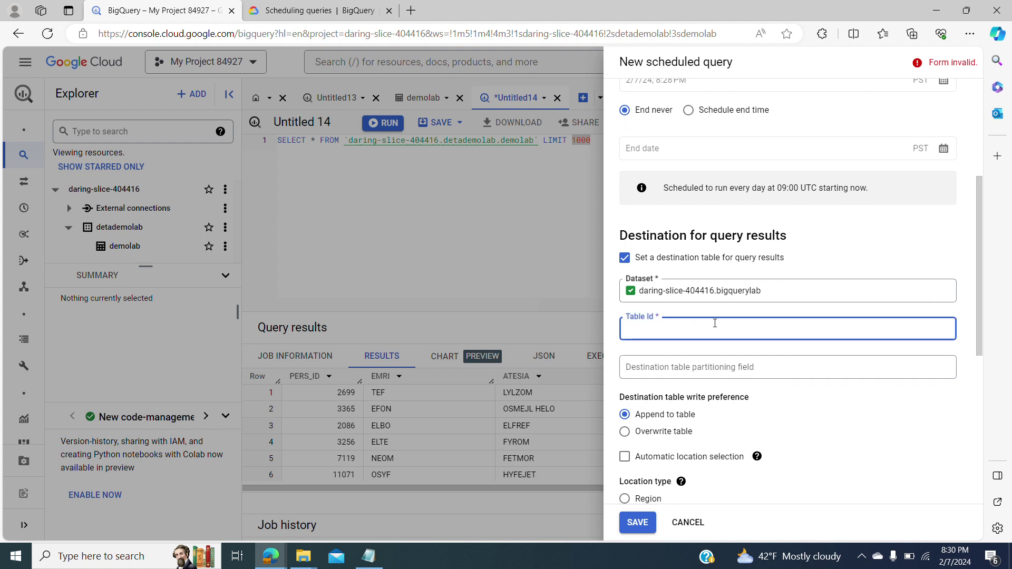
{"action": "type", "text": "bigquer"}
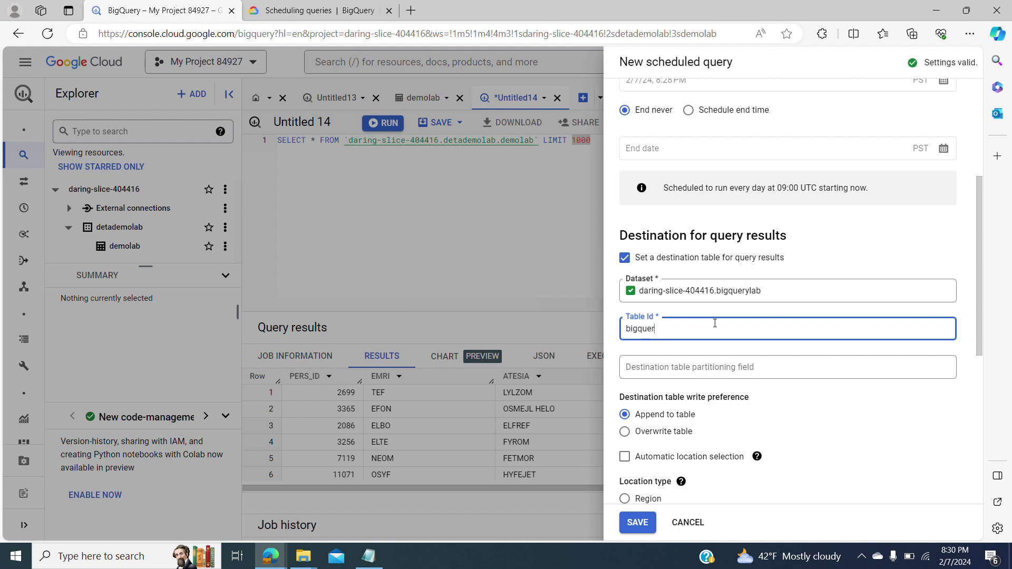
{"action": "type", "text": "ylab"}
{"action": "left_click", "coordinate": [717, 353]}
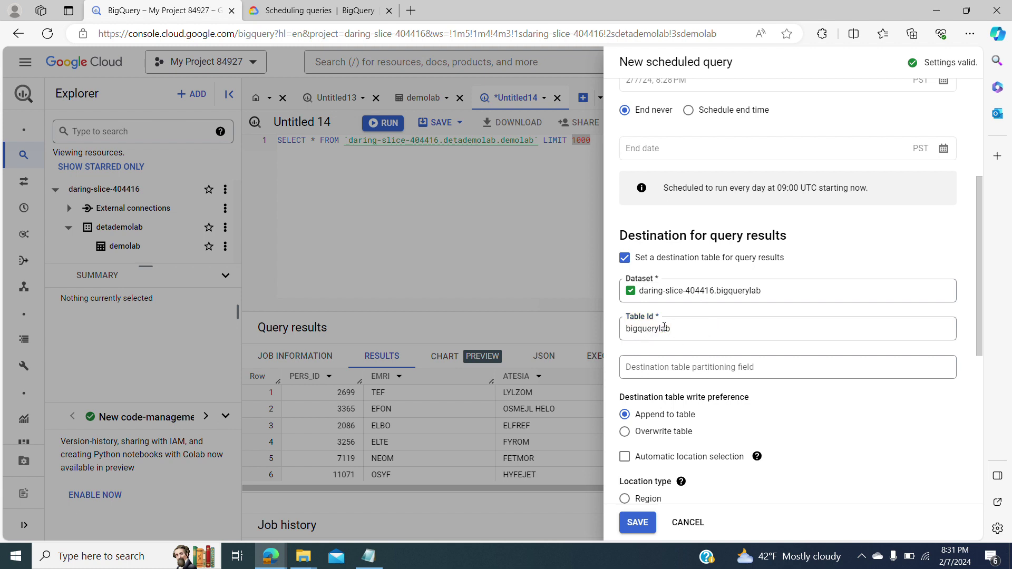
{"action": "left_click_drag", "start_coordinate": [978, 305], "coordinate": [976, 329]}
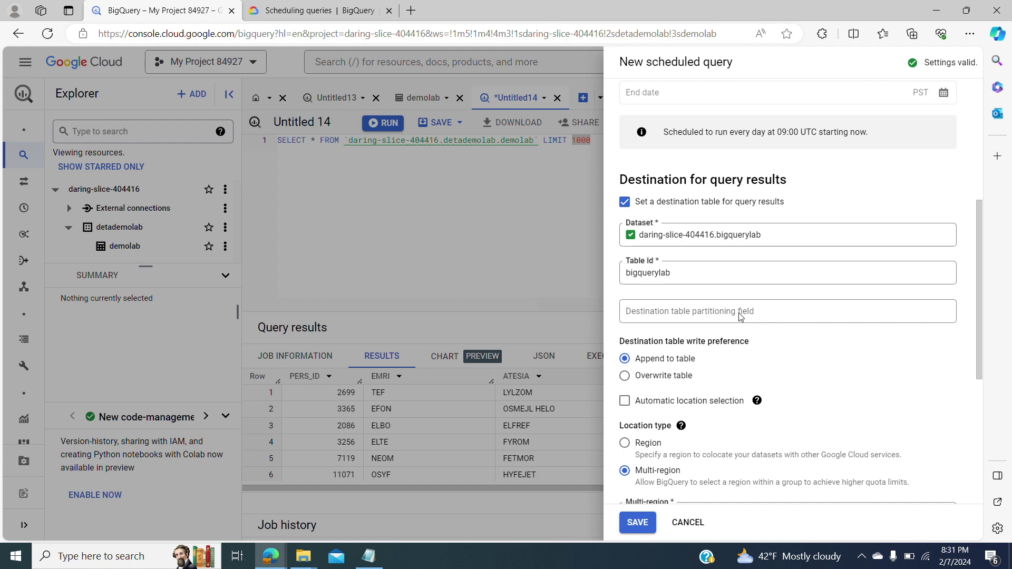
{"action": "left_click", "coordinate": [688, 320]}
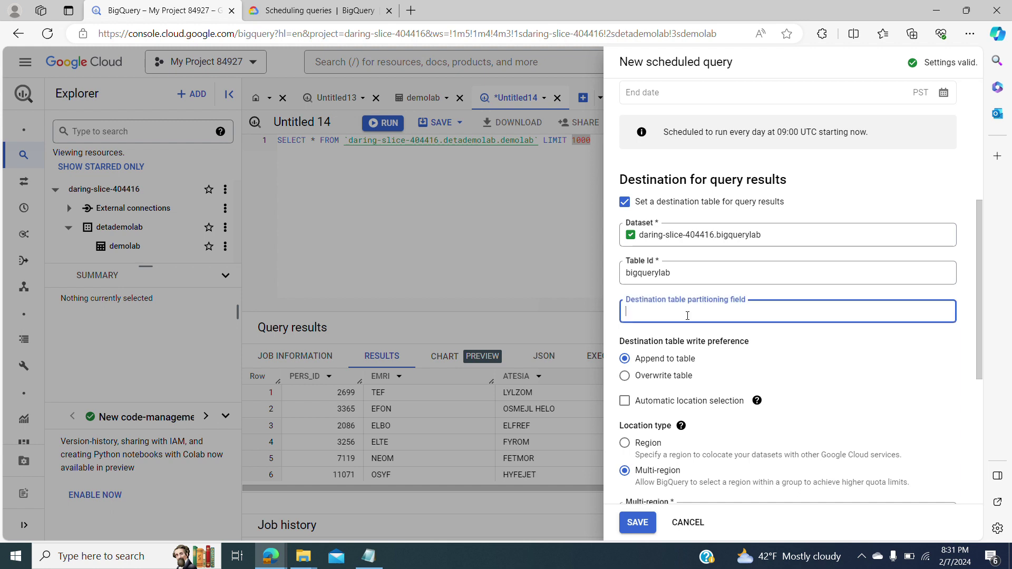
{"action": "left_click", "coordinate": [840, 382]}
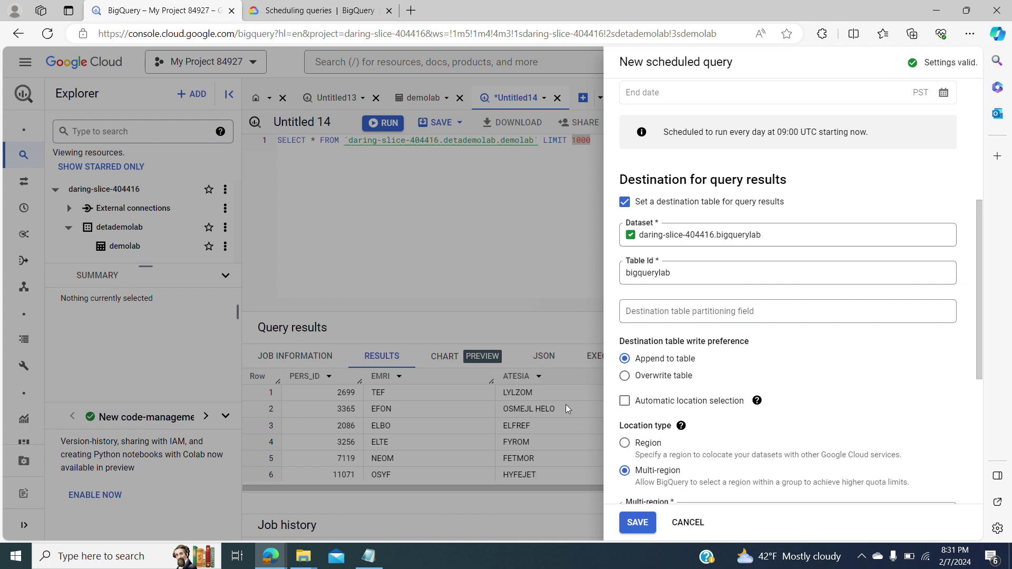
Set the write preference to Overwrite table, leave email notifications off and the service account unset, and save the scheduled query
{"action": "left_click", "coordinate": [627, 377]}
{"action": "left_click_drag", "start_coordinate": [975, 323], "coordinate": [991, 452]}
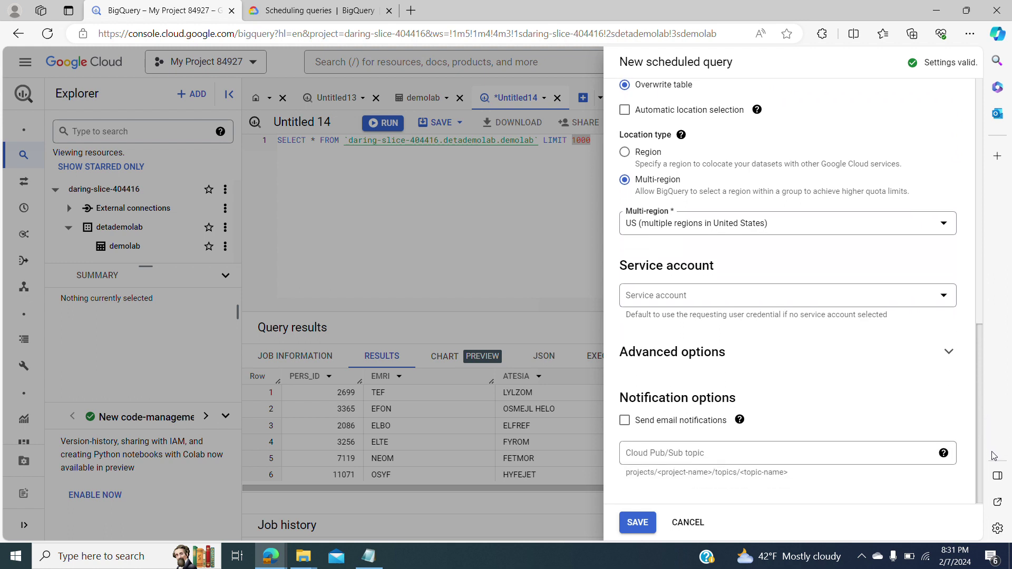
{"action": "left_click", "coordinate": [625, 421]}
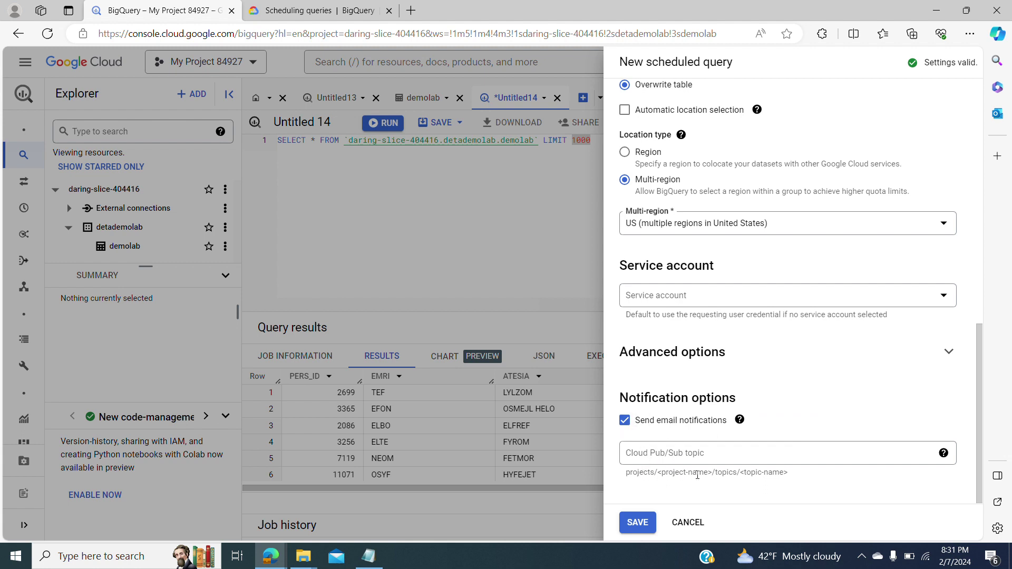
{"action": "left_click", "coordinate": [625, 421]}
{"action": "left_click", "coordinate": [676, 295]}
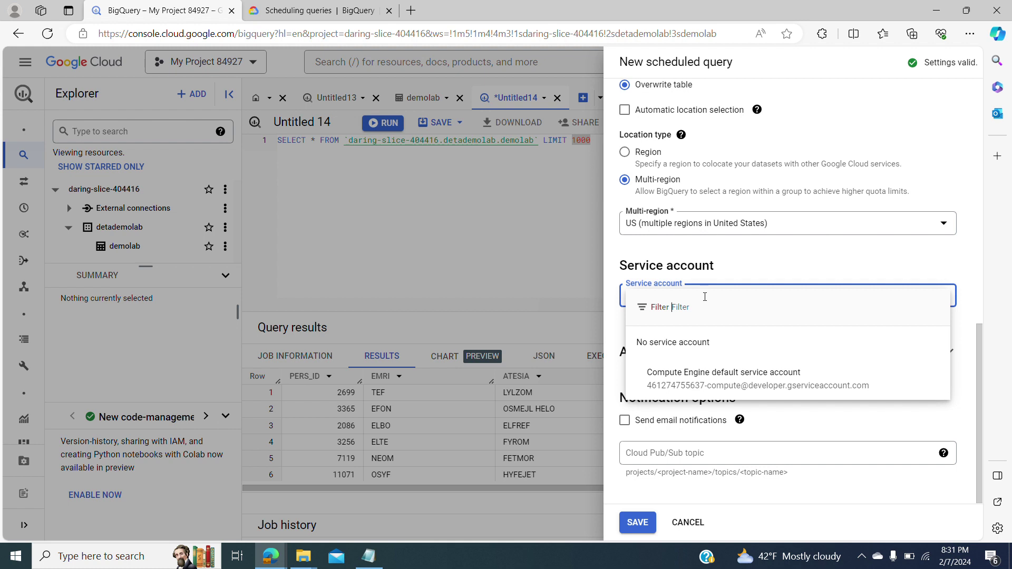
{"action": "left_click", "coordinate": [771, 255]}
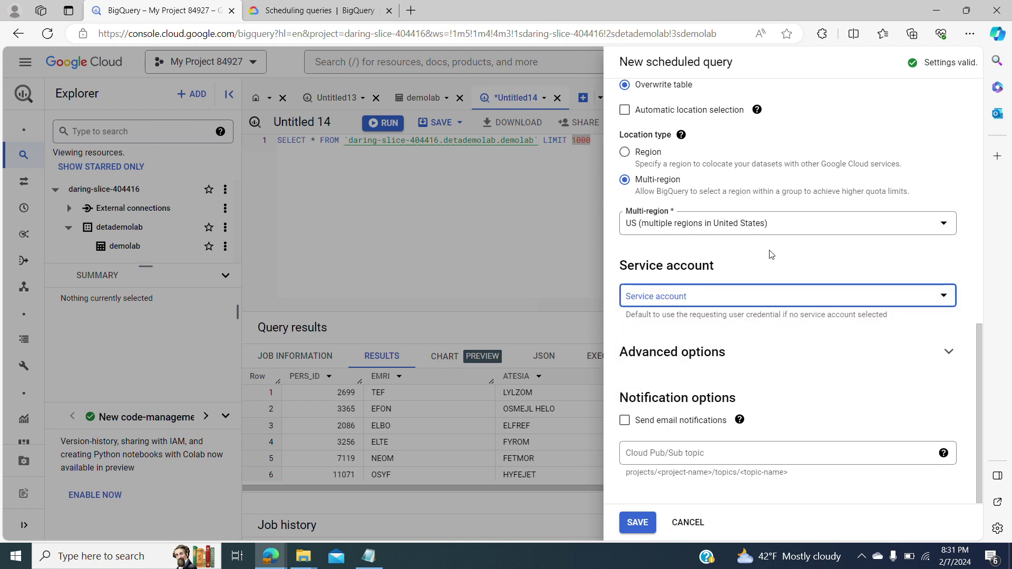
{"action": "left_click", "coordinate": [637, 527]}
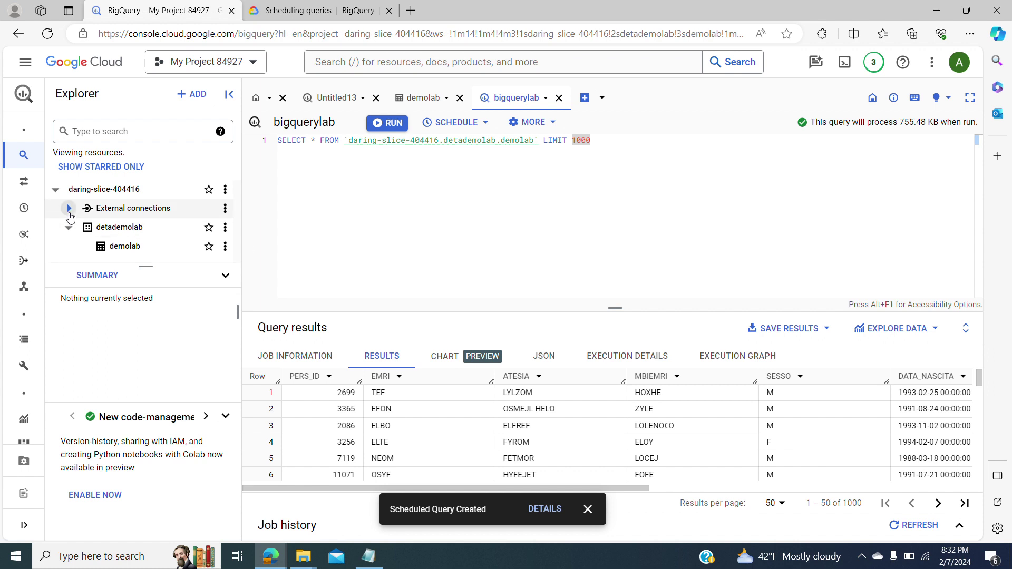
Go to the project's scheduled queries and open the details of bigquerylab
{"action": "mouse_move", "coordinate": [26, 208]}
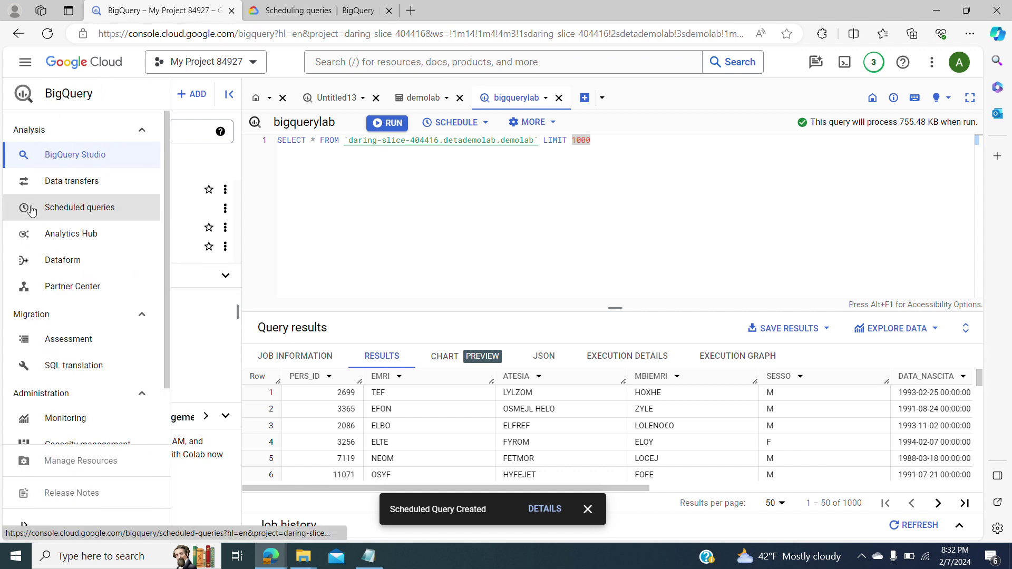
{"action": "left_click", "coordinate": [31, 209]}
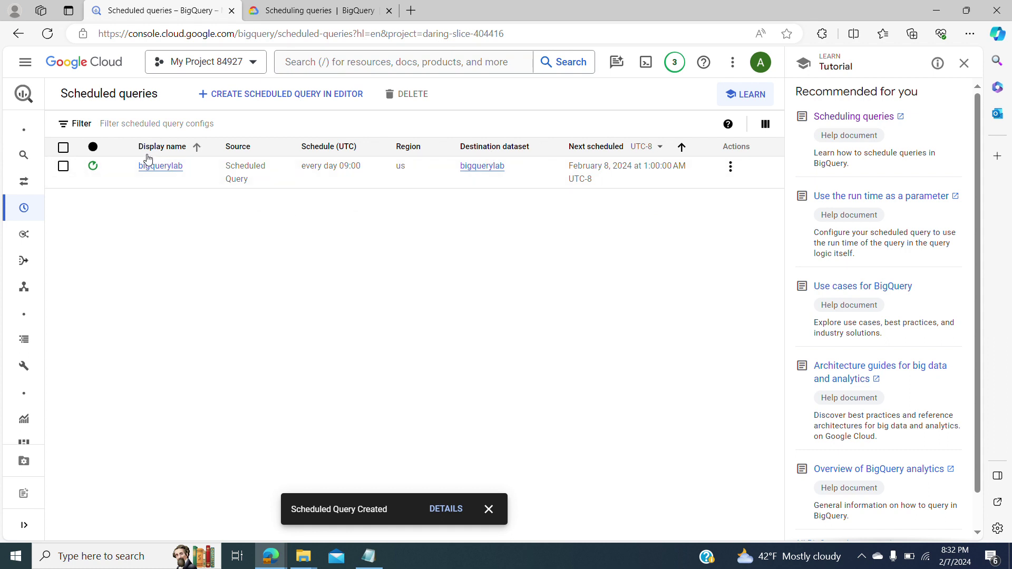
{"action": "left_click", "coordinate": [176, 147]}
{"action": "left_click", "coordinate": [63, 167]}
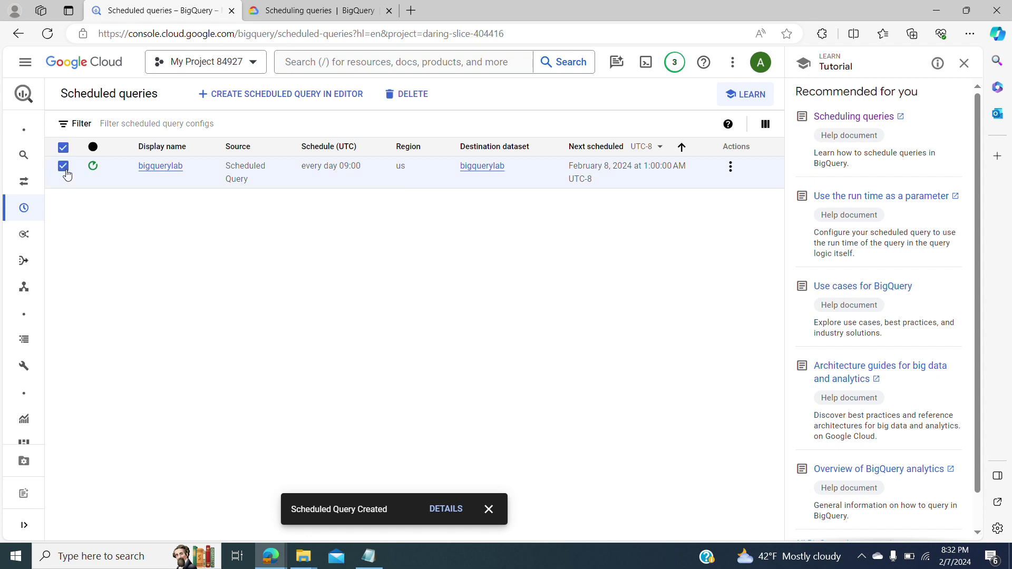
{"action": "left_click", "coordinate": [167, 169]}
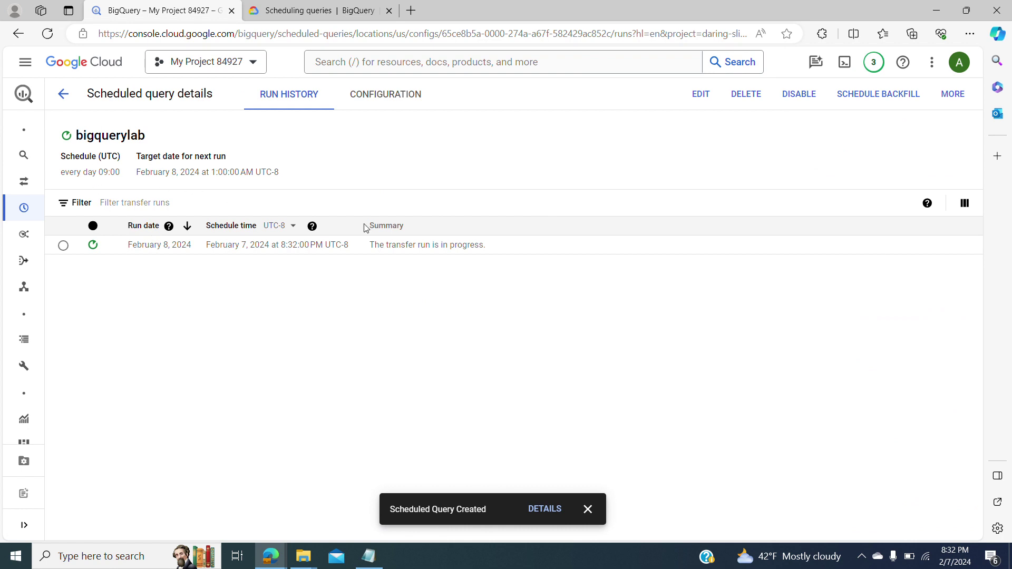
Open the run details of the February 8, 2024 run and look through its logs
{"action": "mouse_move", "coordinate": [29, 242]}
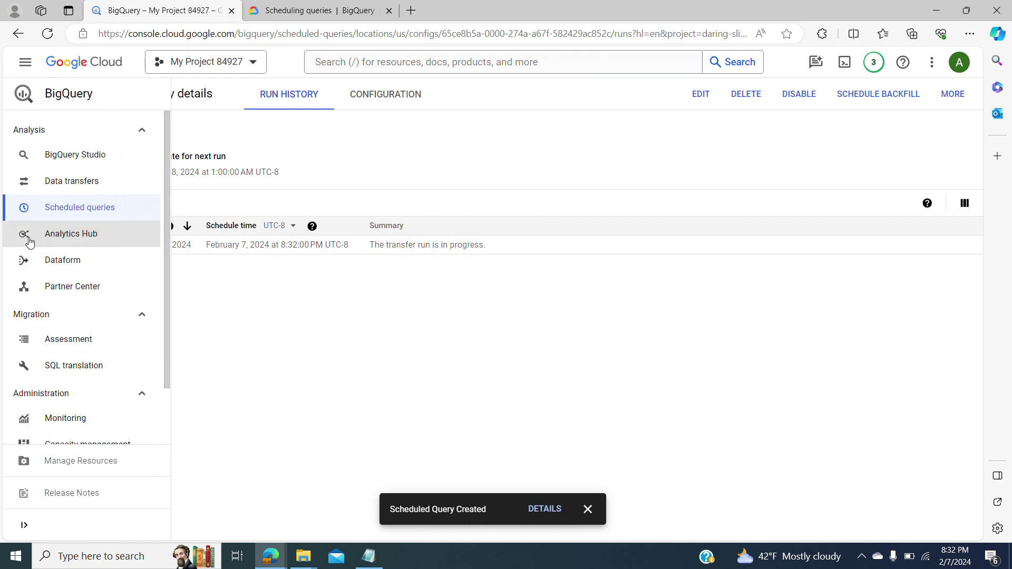
{"action": "left_click", "coordinate": [63, 245]}
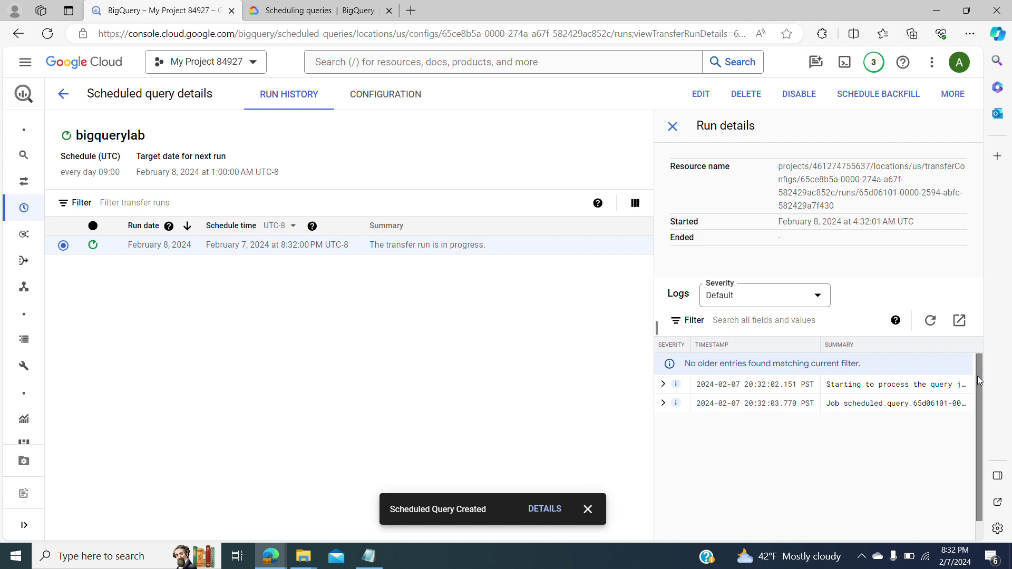
{"action": "scroll", "coordinate": [978, 376], "scroll_direction": "down", "scroll_amount": 1}
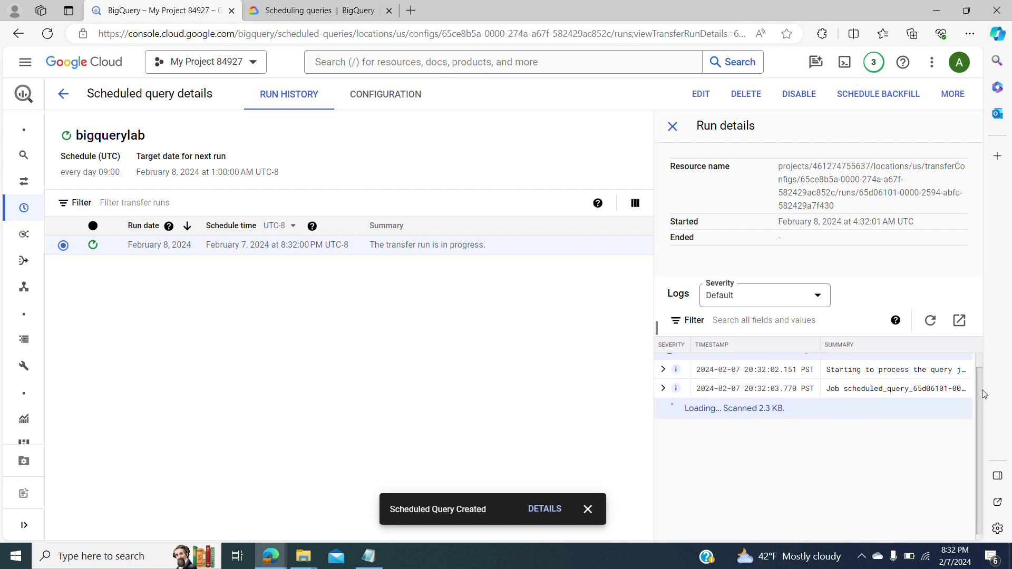
Review the run's log entries and the available severity levels, keeping the severity at Default
{"action": "scroll", "coordinate": [978, 378], "scroll_direction": "up", "scroll_amount": 1}
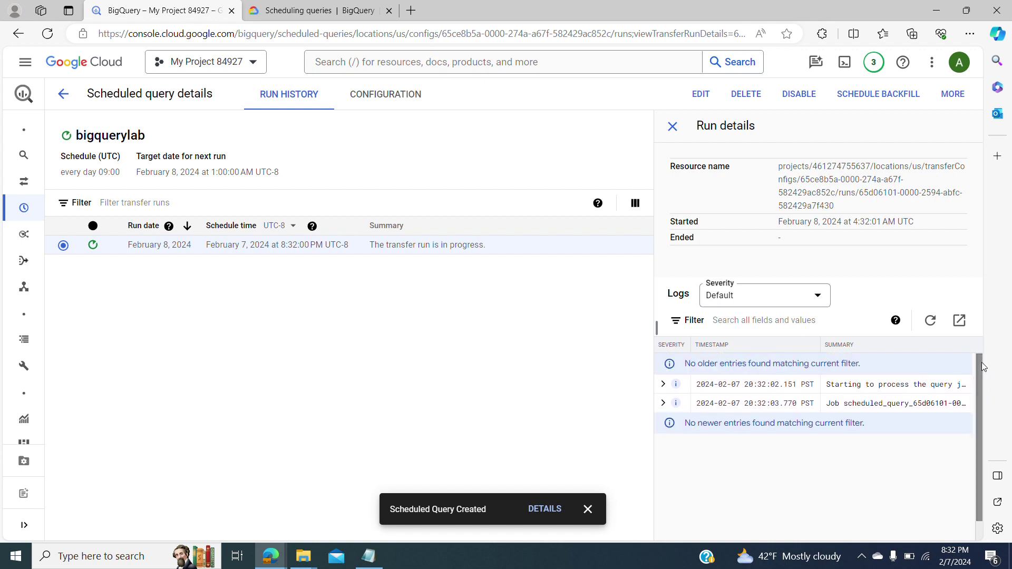
{"action": "left_click", "coordinate": [797, 307]}
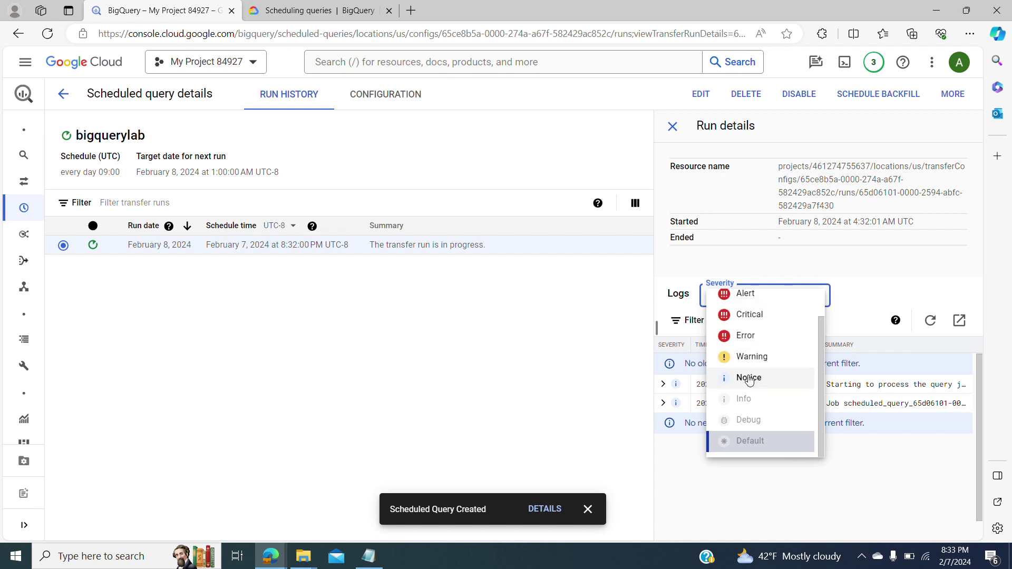
{"action": "left_click", "coordinate": [850, 260]}
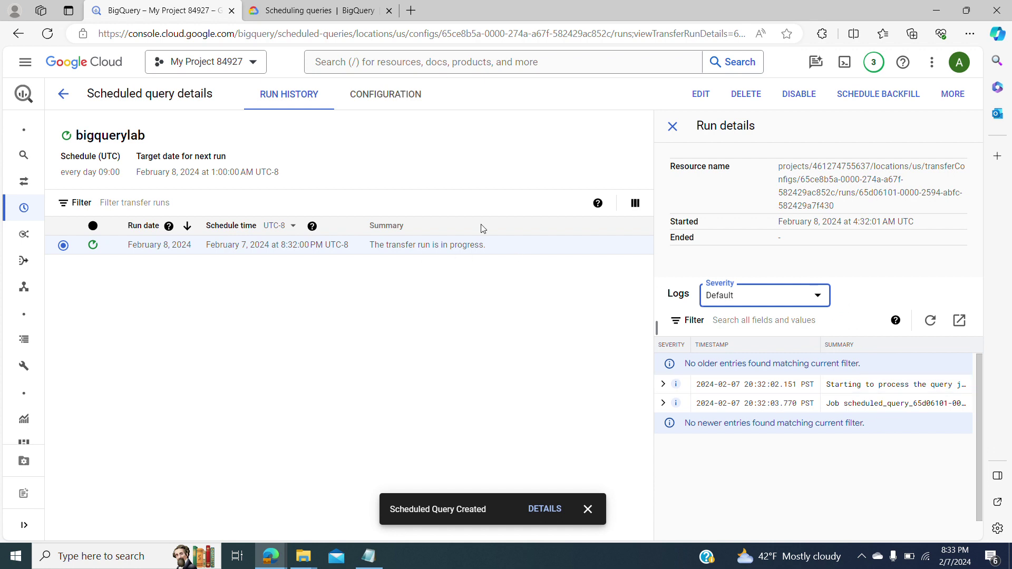
Open the bigquerylab scheduled query for editing, check its scheduling options, and return to the run details
{"action": "left_click", "coordinate": [703, 105]}
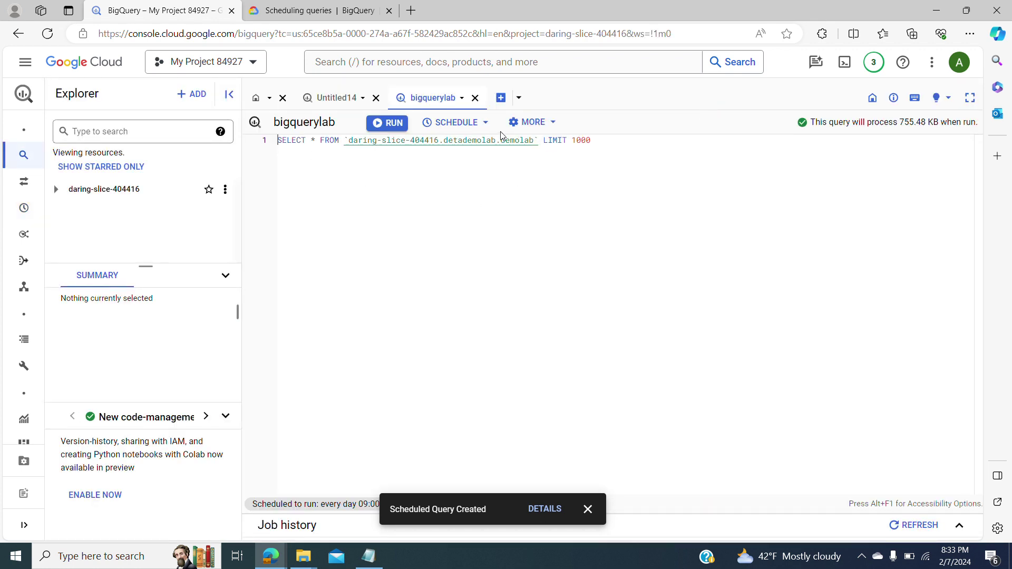
{"action": "left_click", "coordinate": [485, 123]}
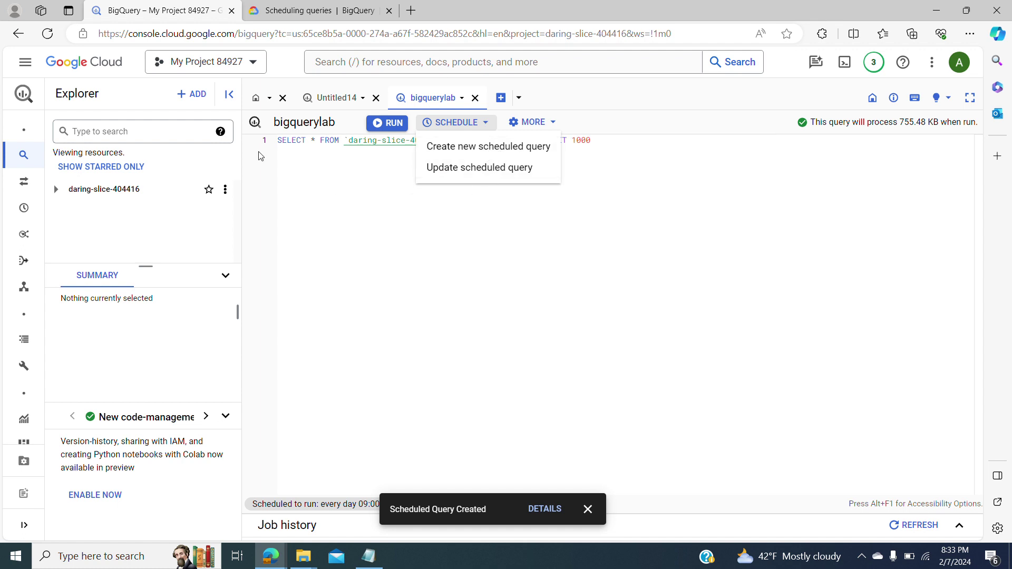
{"action": "left_click", "coordinate": [18, 33]}
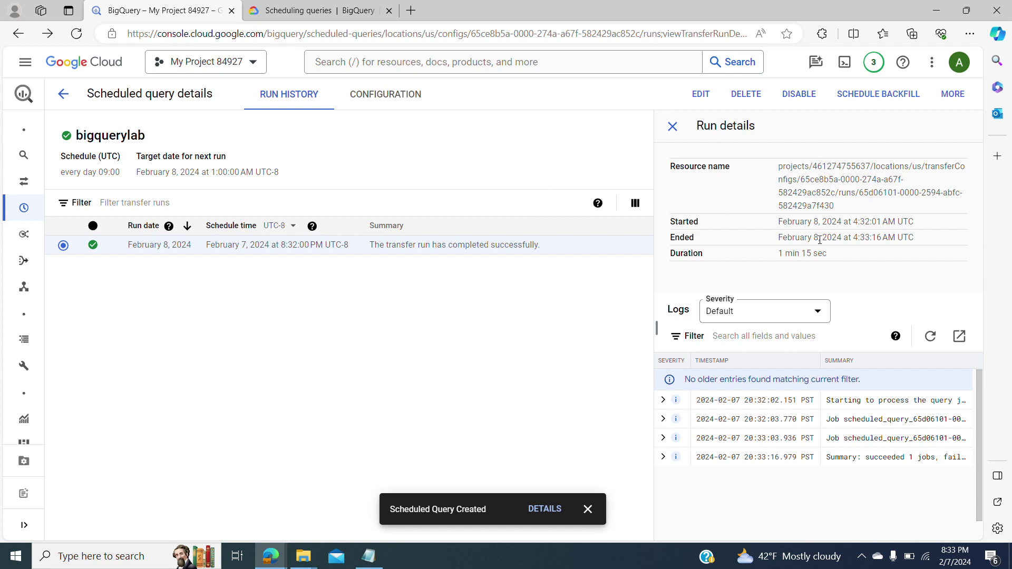
Check the additional actions and the backfill run options for bigquerylab, and cancel the backfill
{"action": "left_click", "coordinate": [953, 100]}
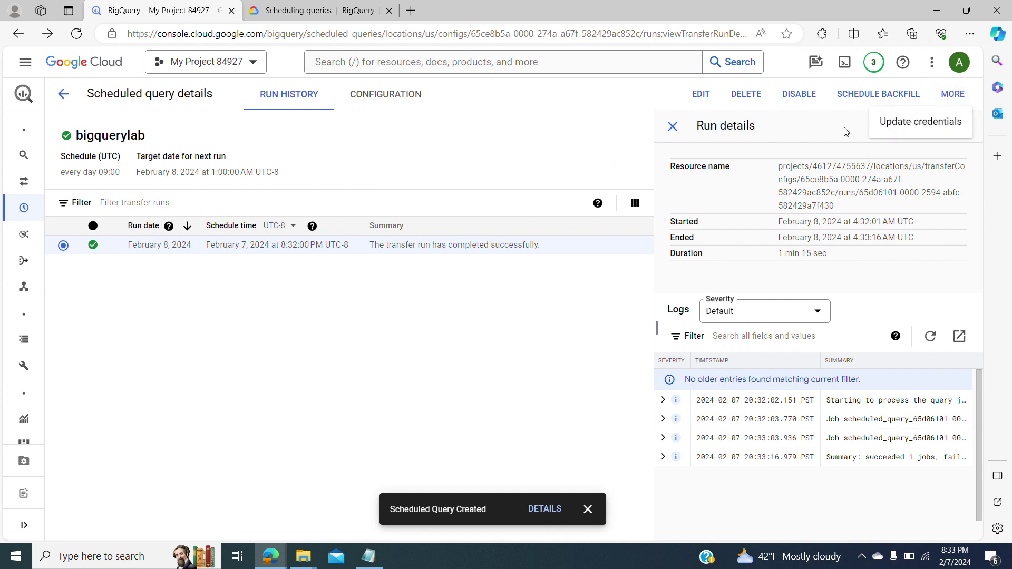
{"action": "left_click", "coordinate": [857, 95]}
{"action": "left_click", "coordinate": [858, 95]}
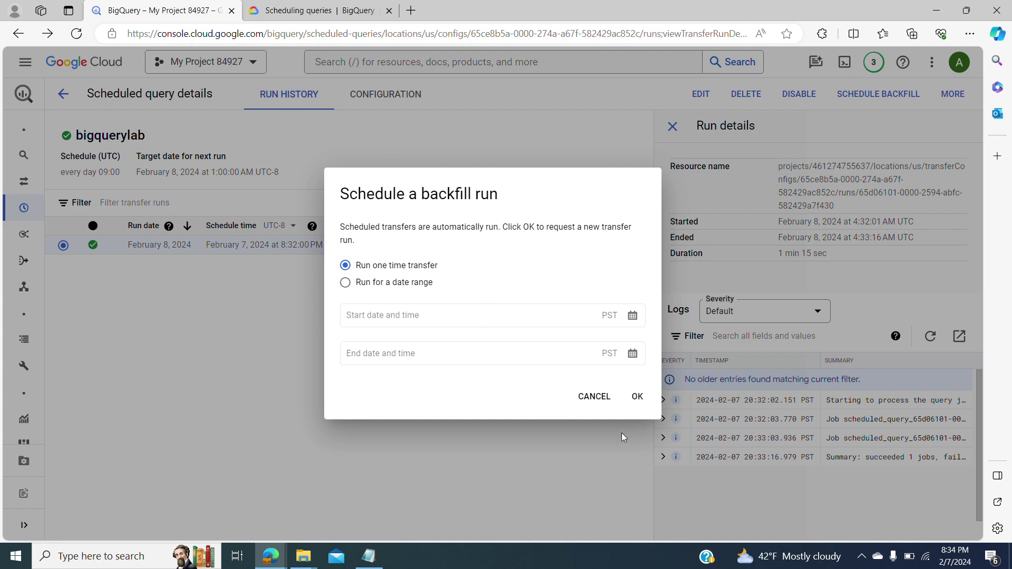
{"action": "left_click", "coordinate": [591, 397]}
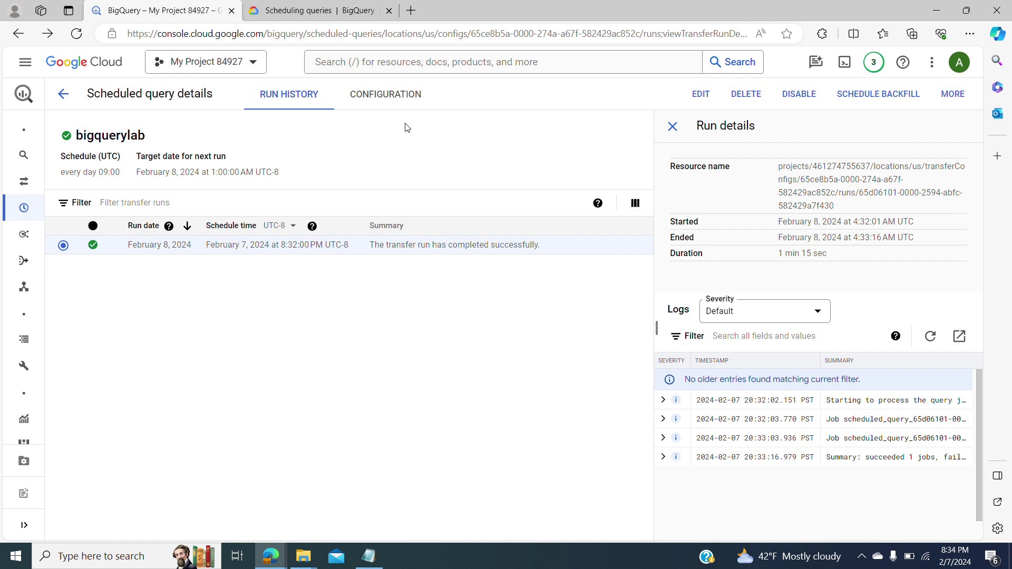
Review the configuration of the bigquerylab scheduled query, and return to the scheduled queries list with bigquerylab selected
{"action": "left_click", "coordinate": [393, 102]}
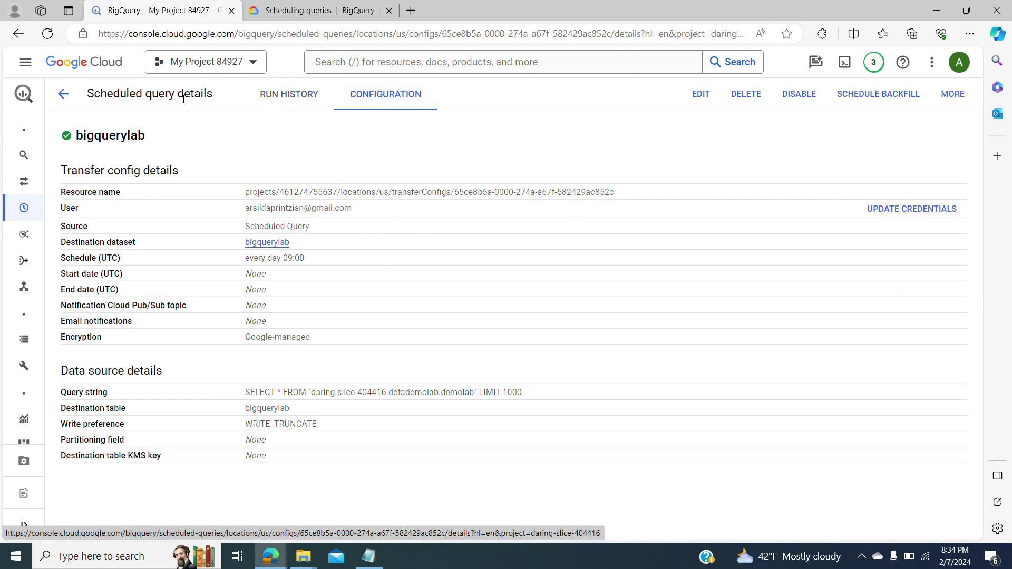
{"action": "left_click", "coordinate": [63, 95]}
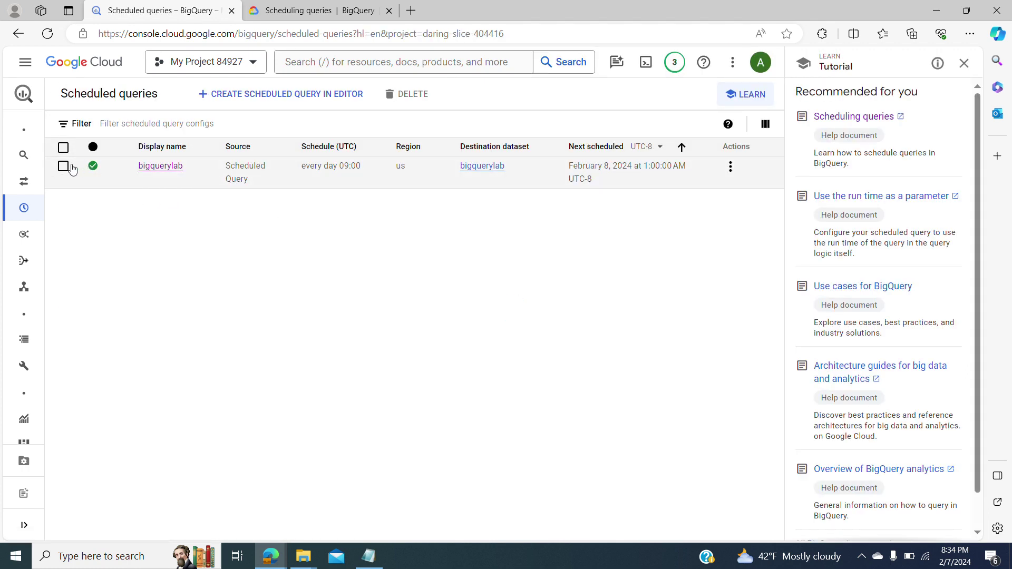
{"action": "left_click", "coordinate": [63, 167]}
Go to BigQuery Studio and preview the rows of the demolab table in the project's detademolab dataset
{"action": "left_click", "coordinate": [38, 155]}
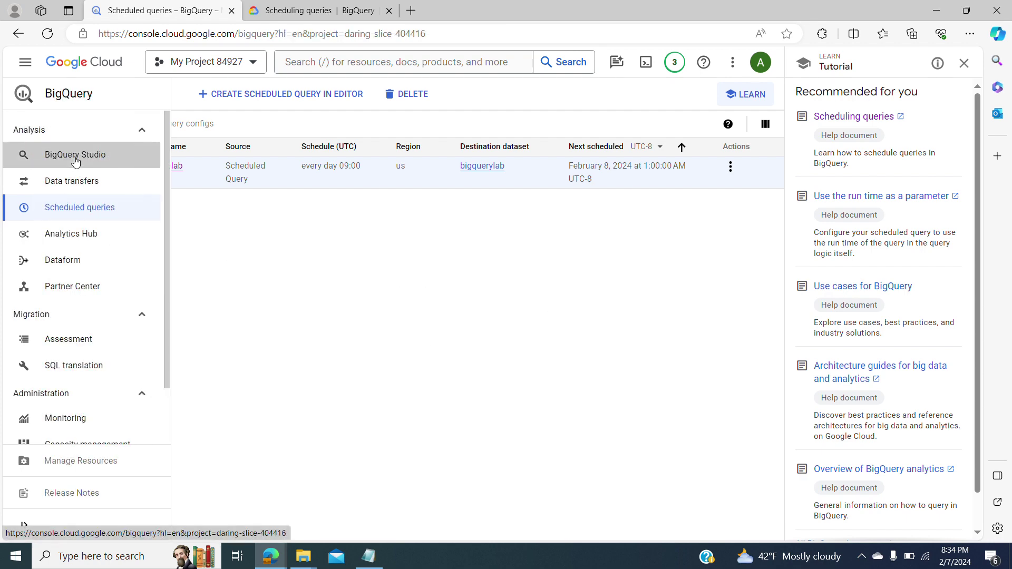
{"action": "left_click", "coordinate": [56, 189]}
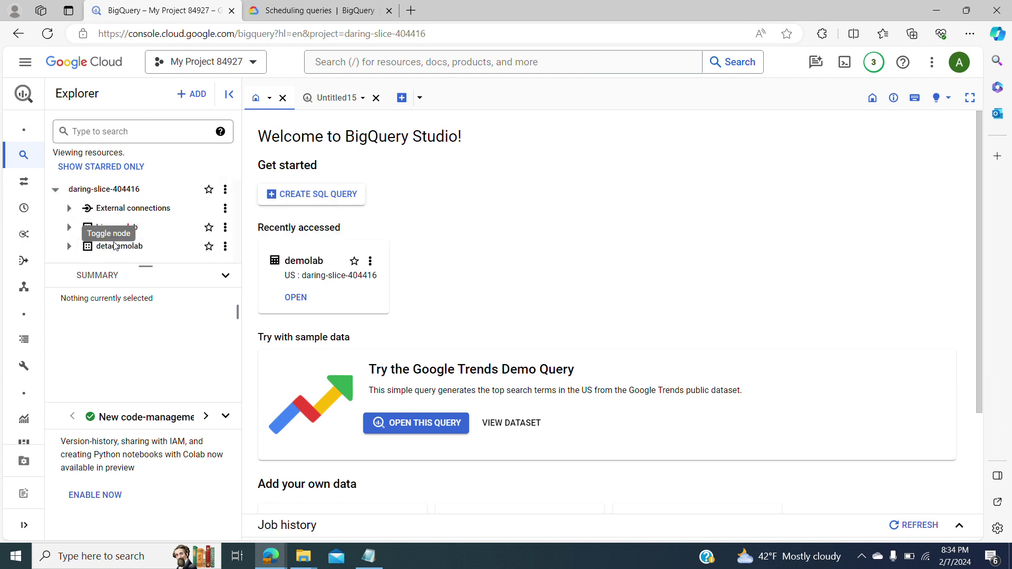
{"action": "left_click", "coordinate": [69, 246]}
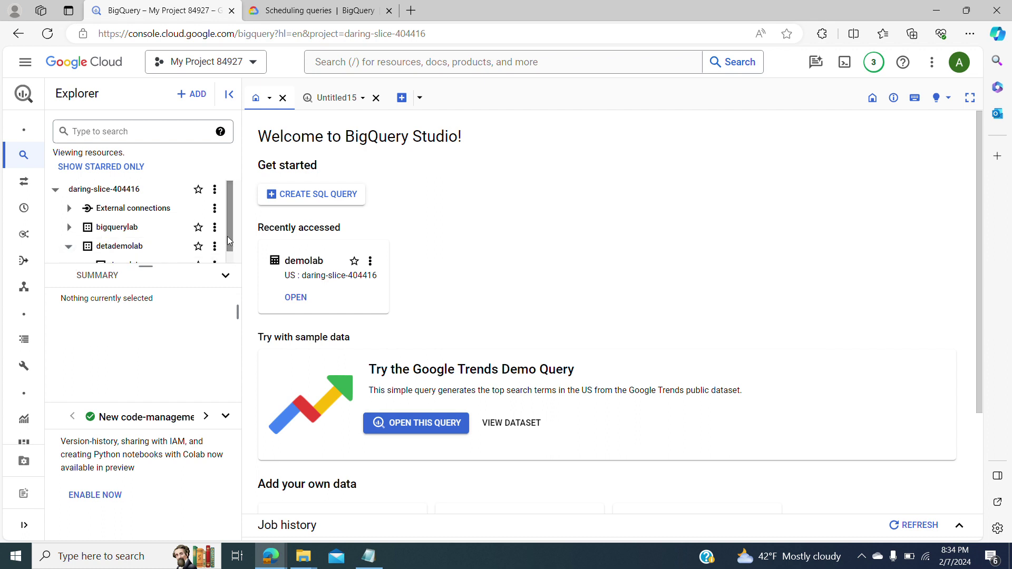
{"action": "scroll", "coordinate": [230, 235], "scroll_direction": "down", "scroll_amount": 1}
{"action": "left_click", "coordinate": [185, 252]}
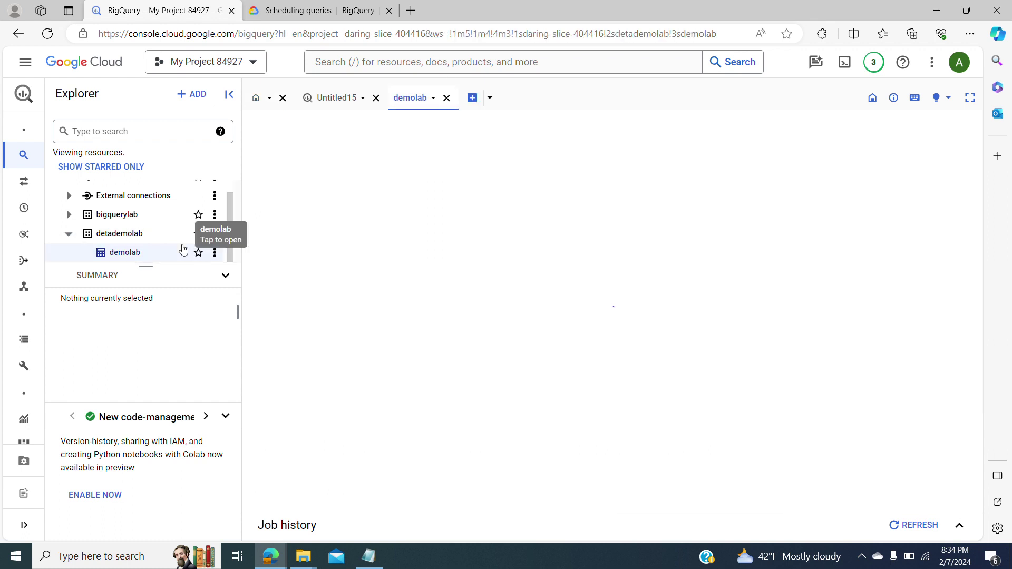
{"action": "left_click", "coordinate": [409, 156]}
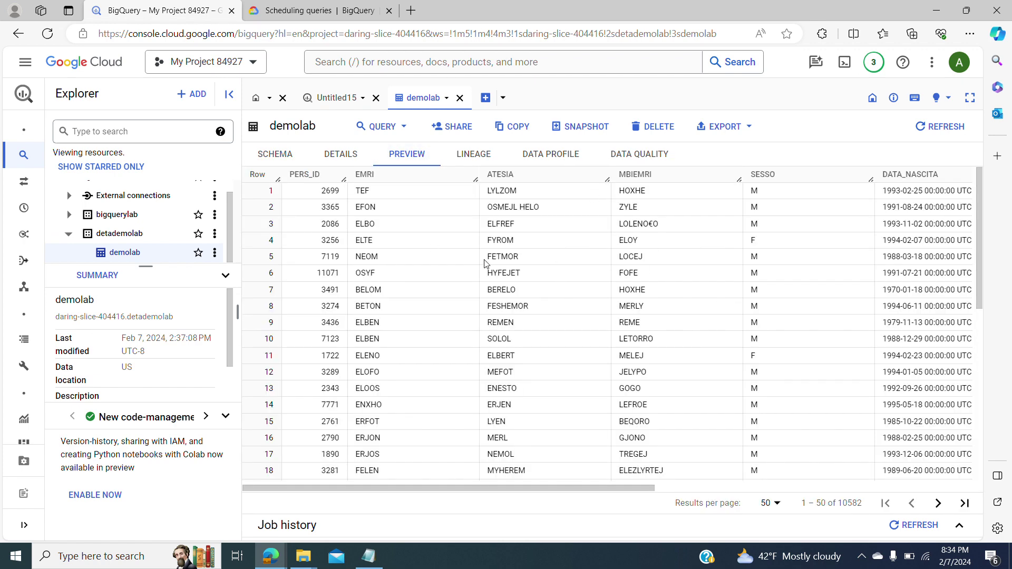
Open the bigquerylab dataset's info and view the schema of its bigquerylab table, collapsing both datasets in the resource tree
{"action": "left_click", "coordinate": [69, 233]}
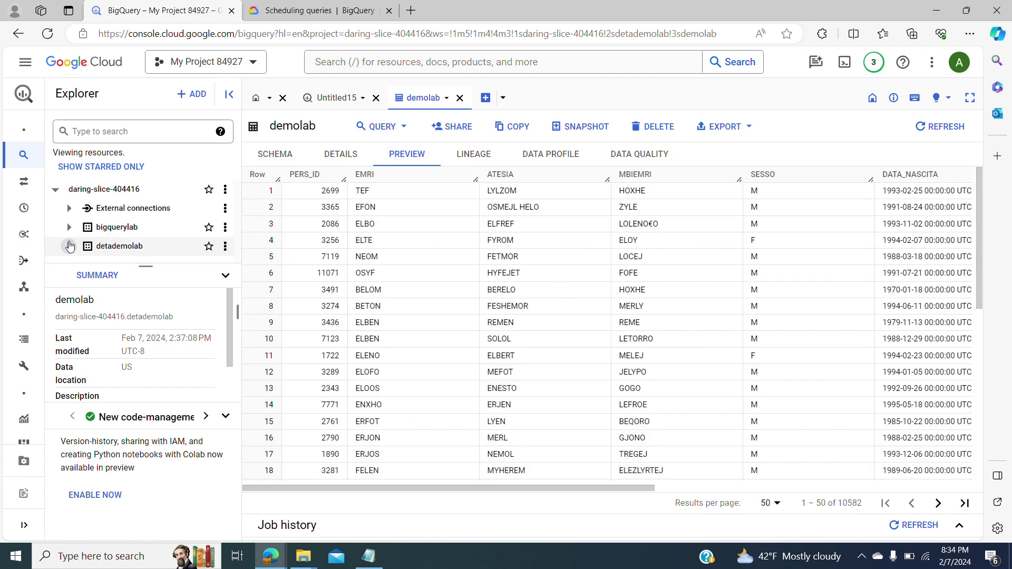
{"action": "left_click", "coordinate": [105, 228]}
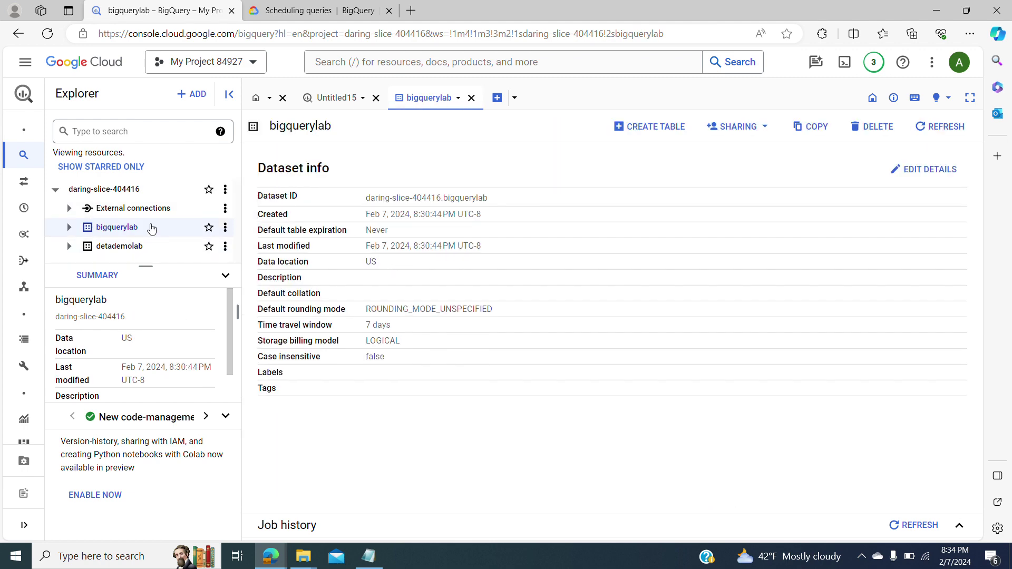
{"action": "left_click", "coordinate": [69, 227]}
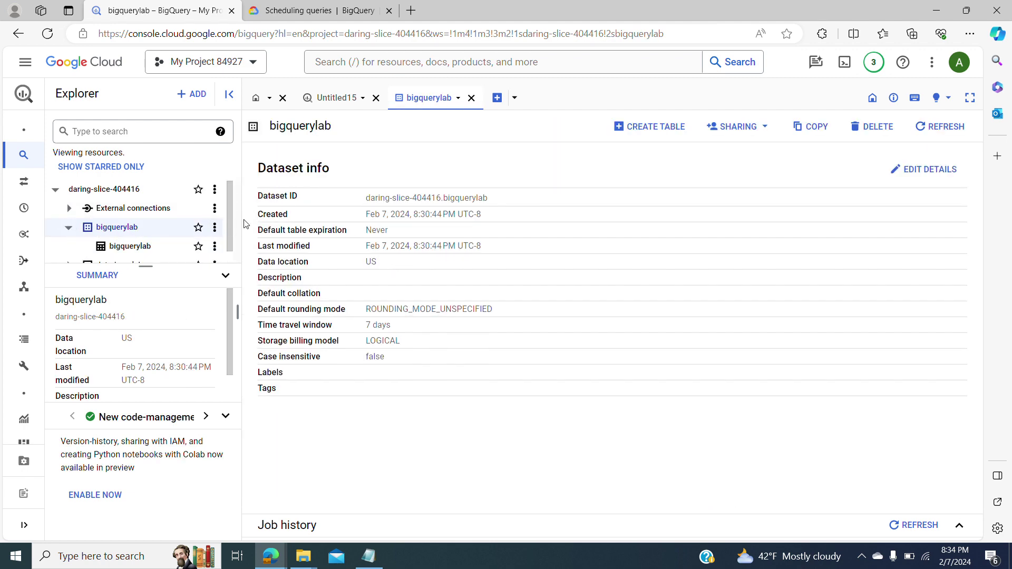
{"action": "left_click", "coordinate": [171, 249]}
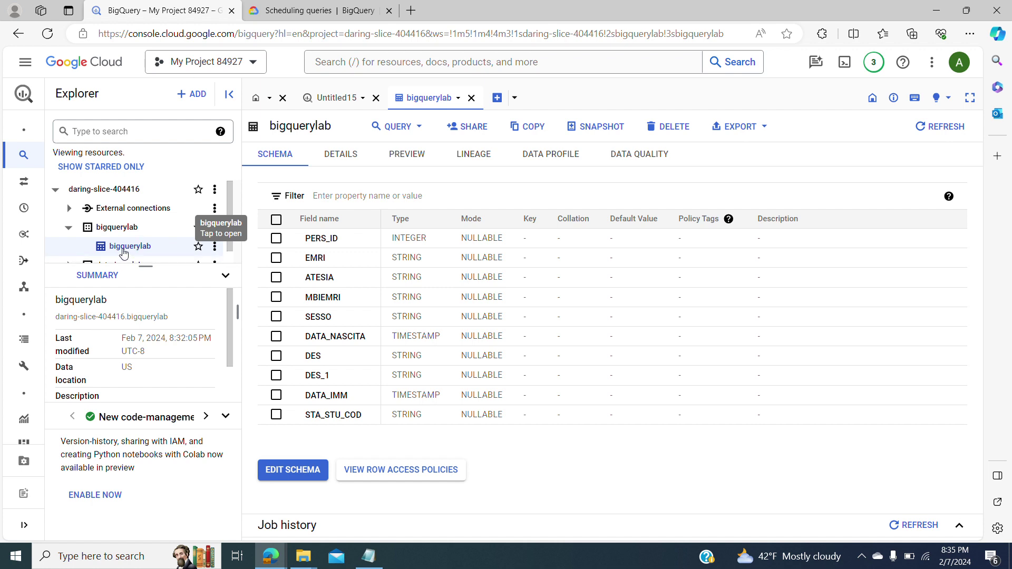
{"action": "left_click", "coordinate": [67, 230]}
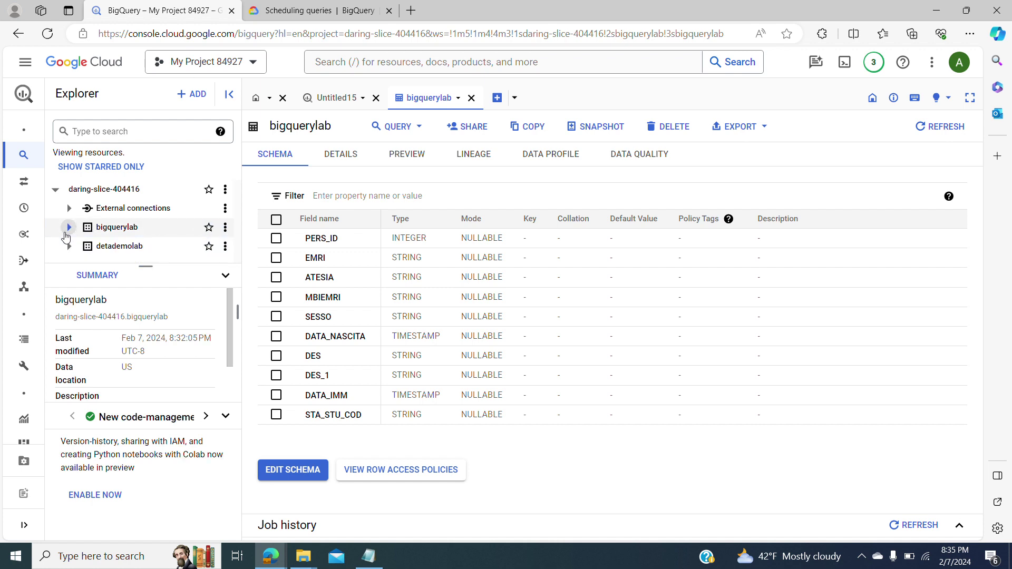